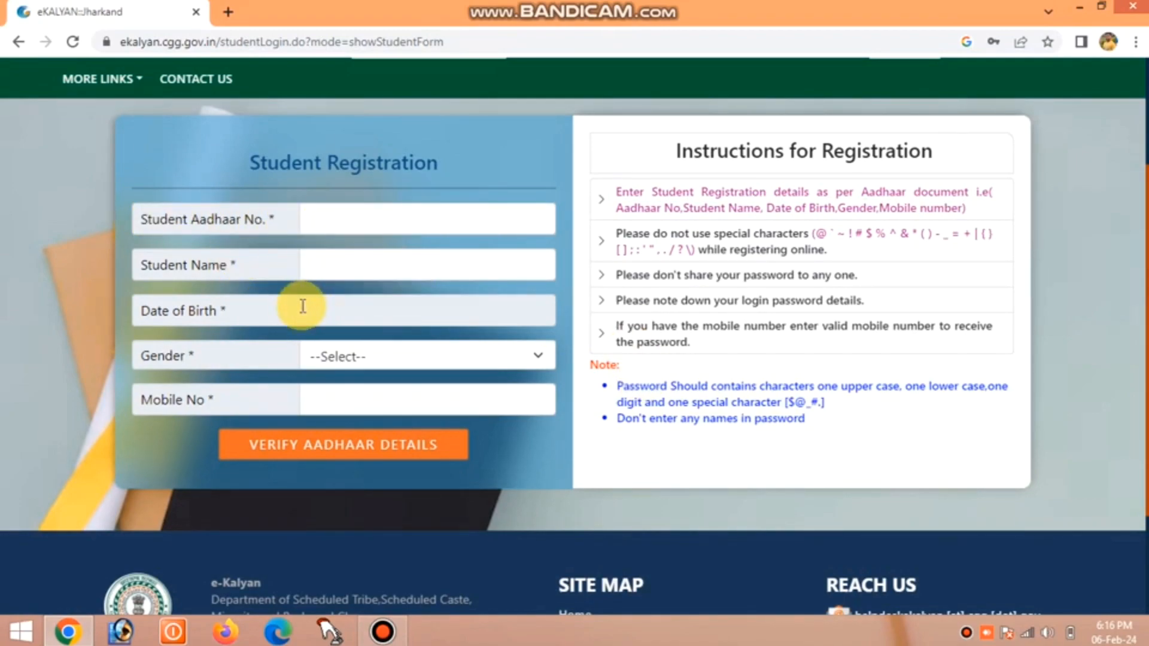
Step: Set the student's gender to Male and submit the details for Aadhaar verification, dismissing the name-change notice
{"action": "left_click", "coordinate": [356, 361]}
{"action": "left_click", "coordinate": [353, 397]}
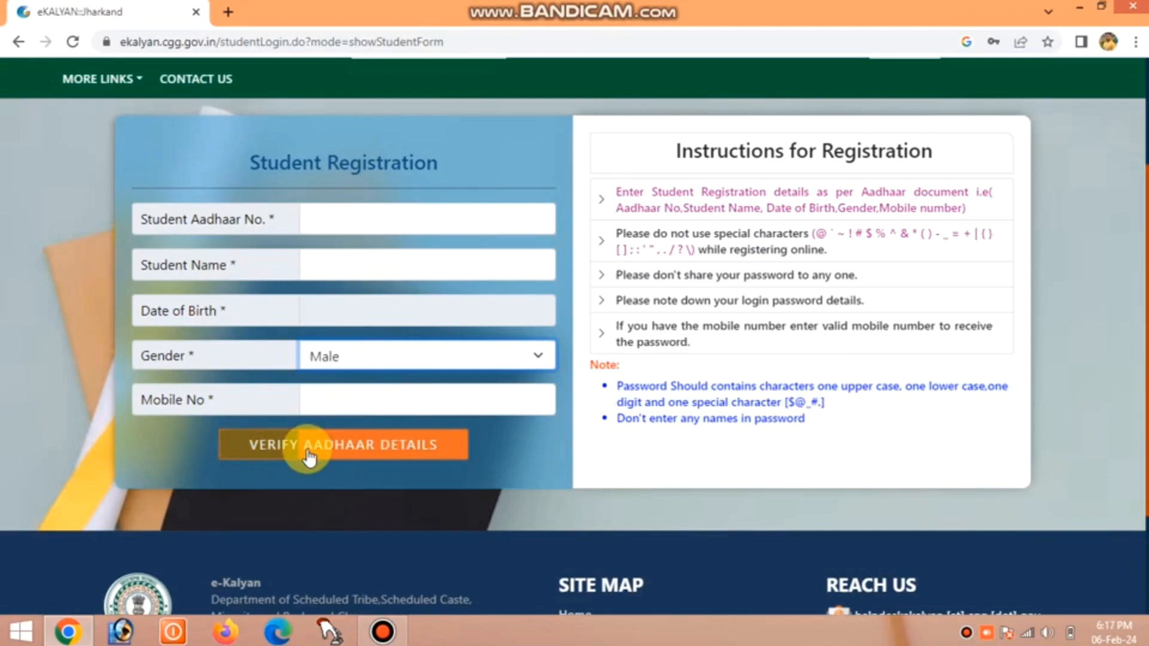
{"action": "left_click", "coordinate": [413, 459]}
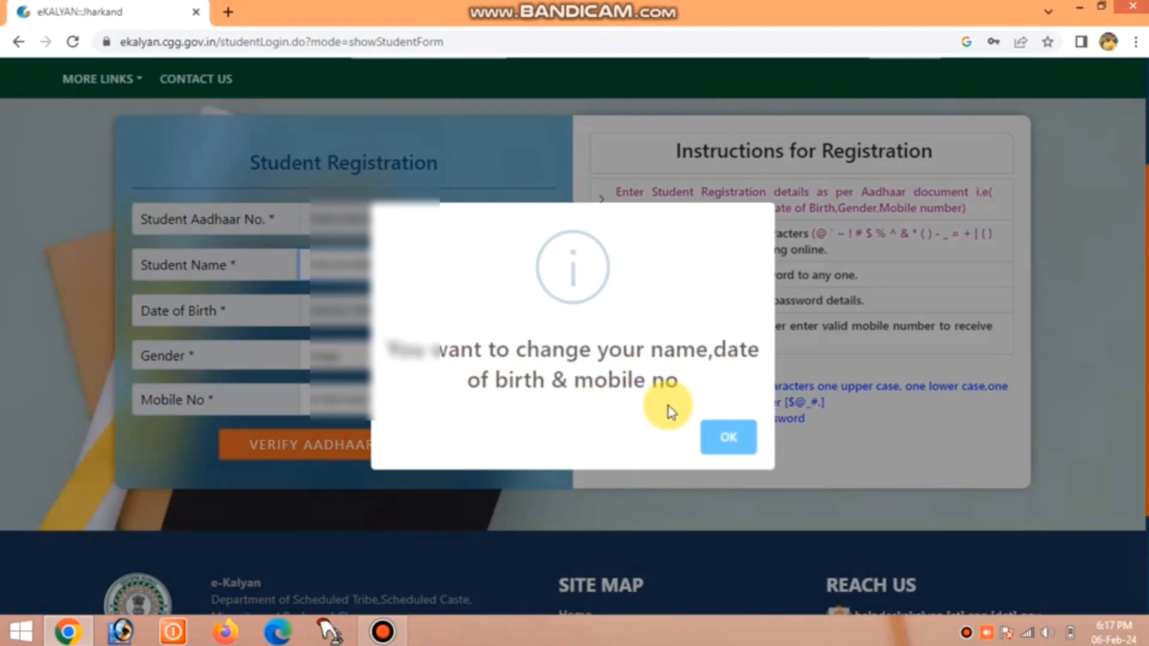
{"action": "left_click", "coordinate": [725, 443]}
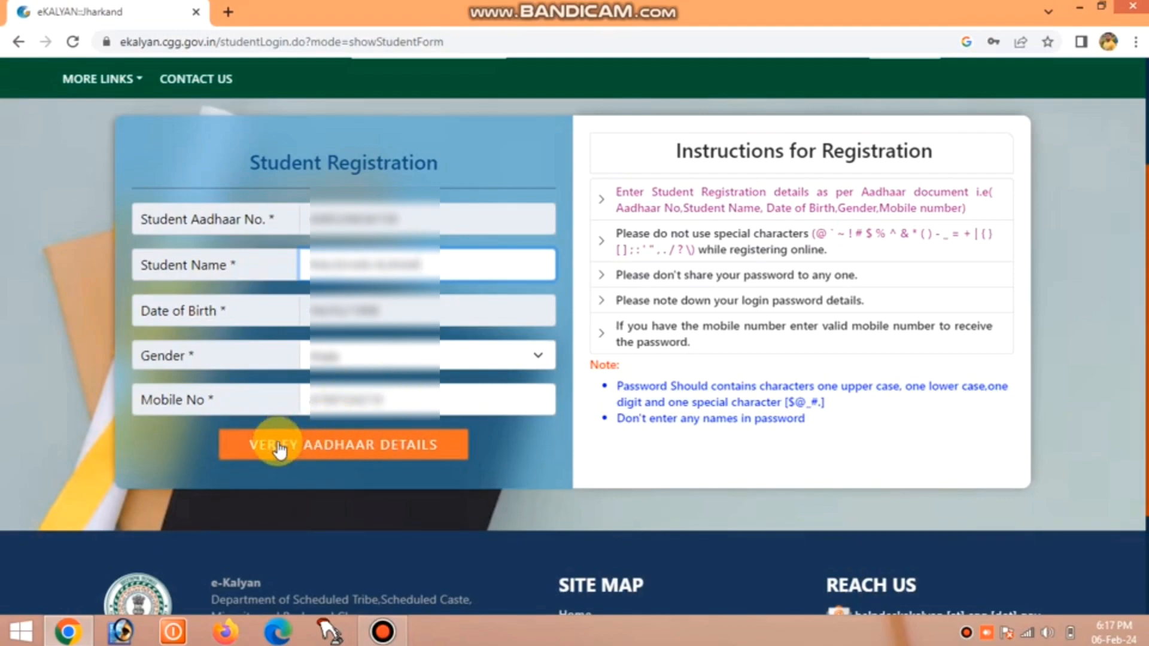
Step: Resubmit for Aadhaar verification, accept the match to reveal the remaining fields, and open a new browser tab
{"action": "left_click", "coordinate": [395, 458]}
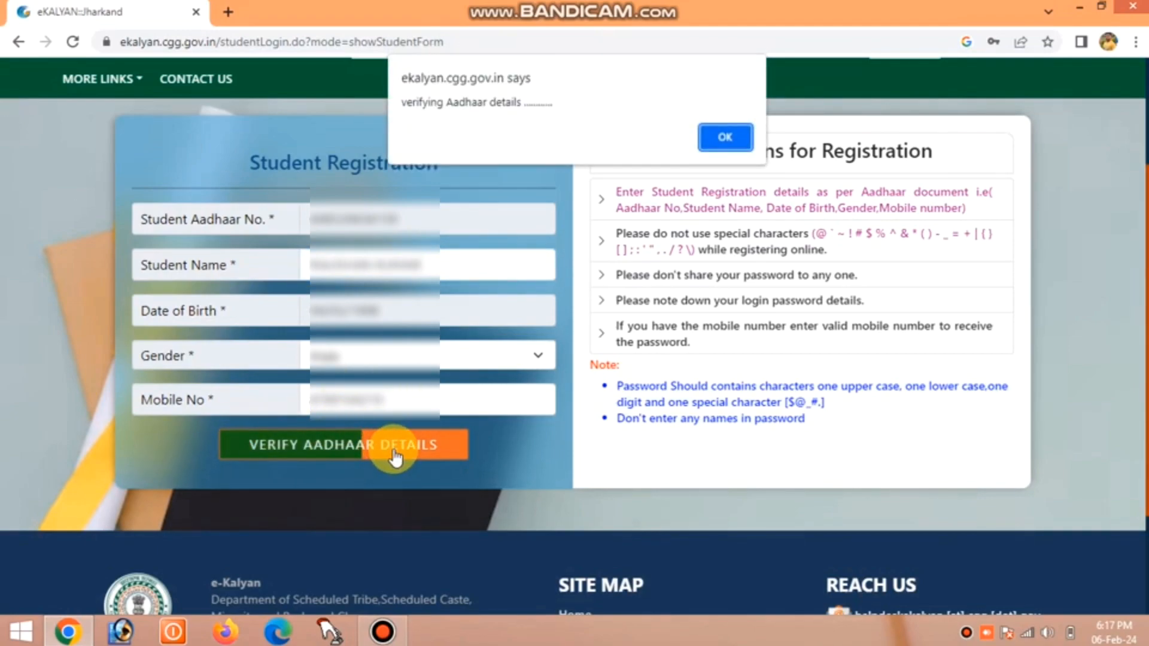
{"action": "left_click", "coordinate": [732, 142]}
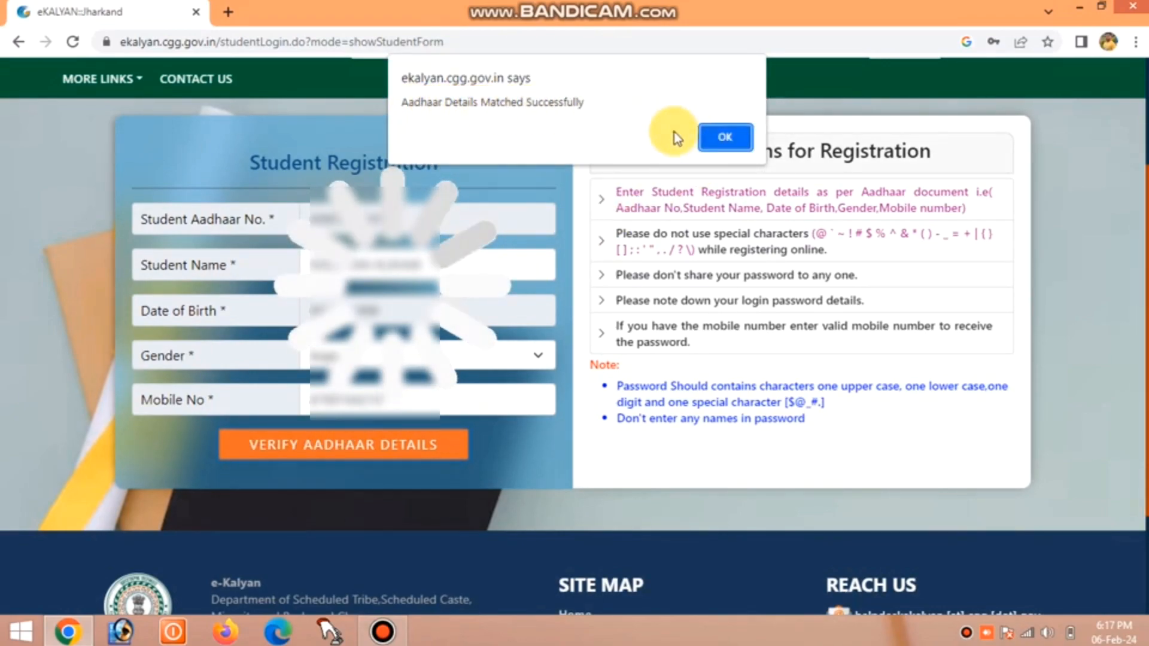
{"action": "left_click", "coordinate": [725, 141]}
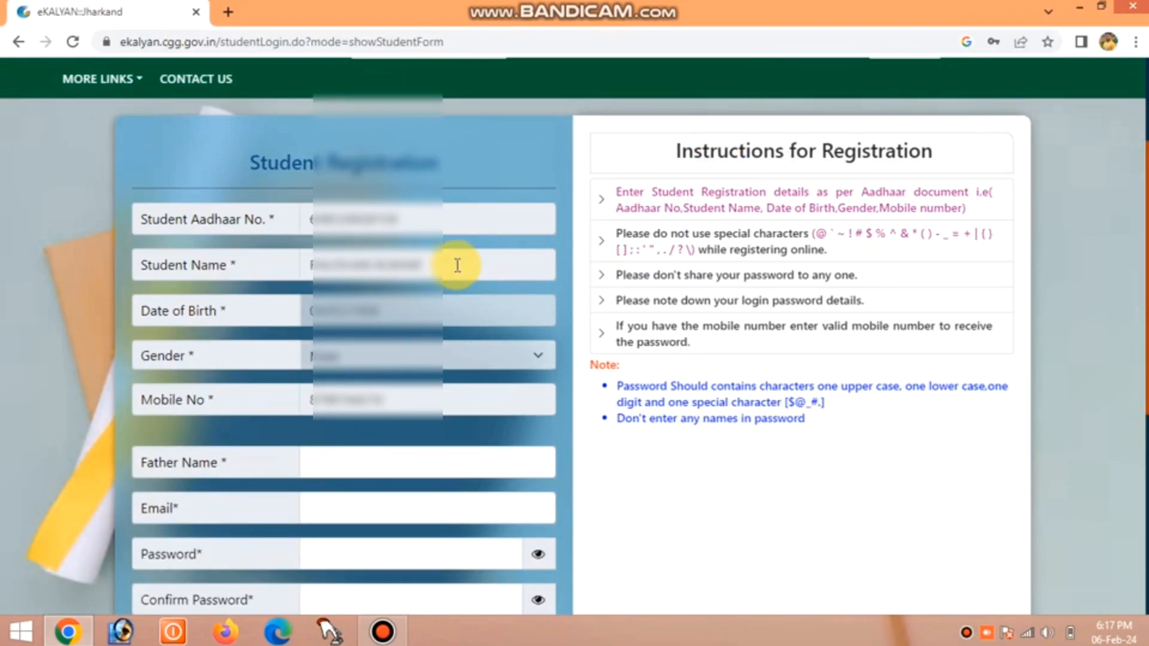
{"action": "scroll", "coordinate": [457, 265], "scroll_direction": "down", "scroll_amount": 3}
{"action": "scroll", "coordinate": [443, 263], "scroll_direction": "up", "scroll_amount": 1}
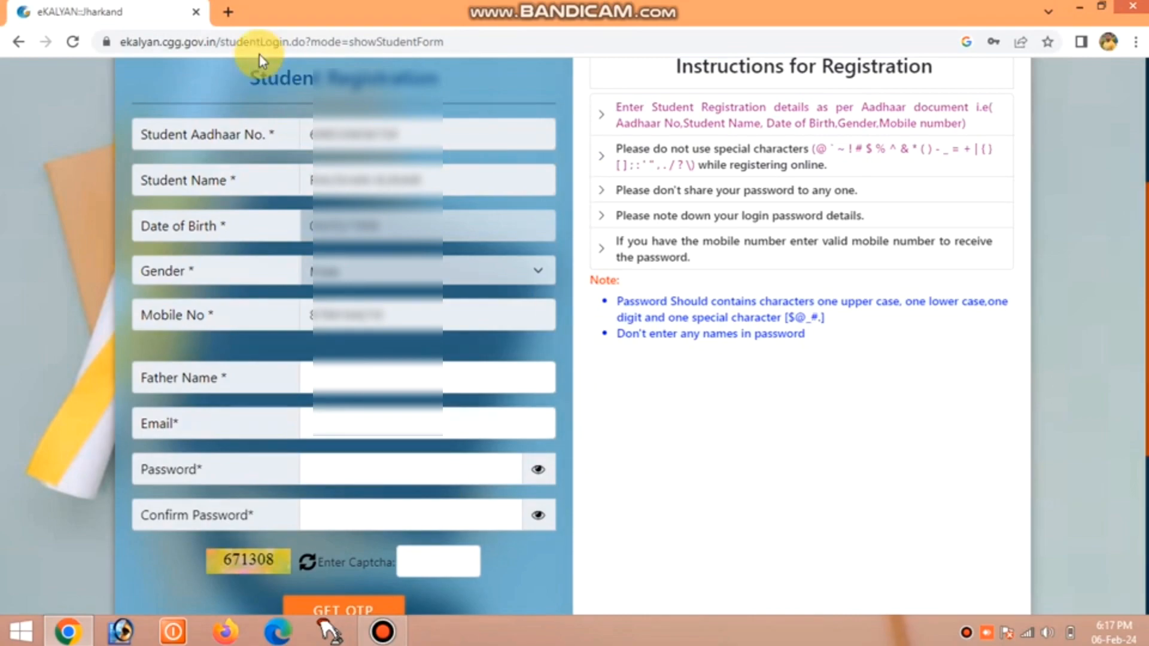
{"action": "left_click", "coordinate": [239, 12]}
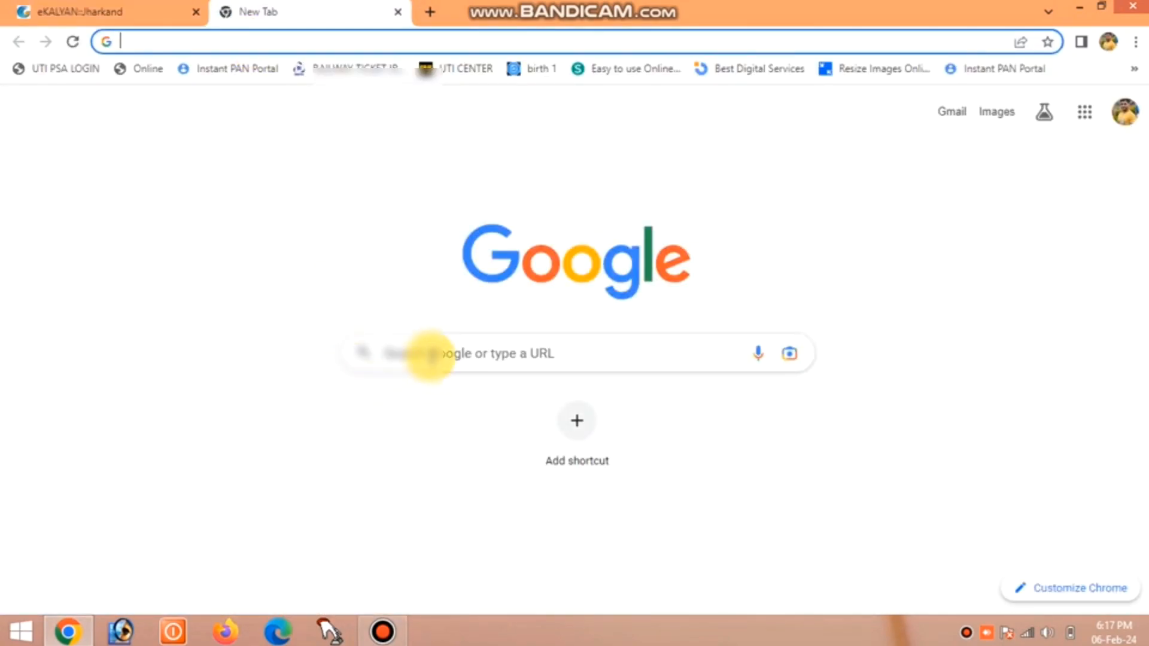
Step: Draft a sample password with a capital letter, @ and digits in Google's search box, then return to e-Kalyan
{"action": "left_click", "coordinate": [430, 354]}
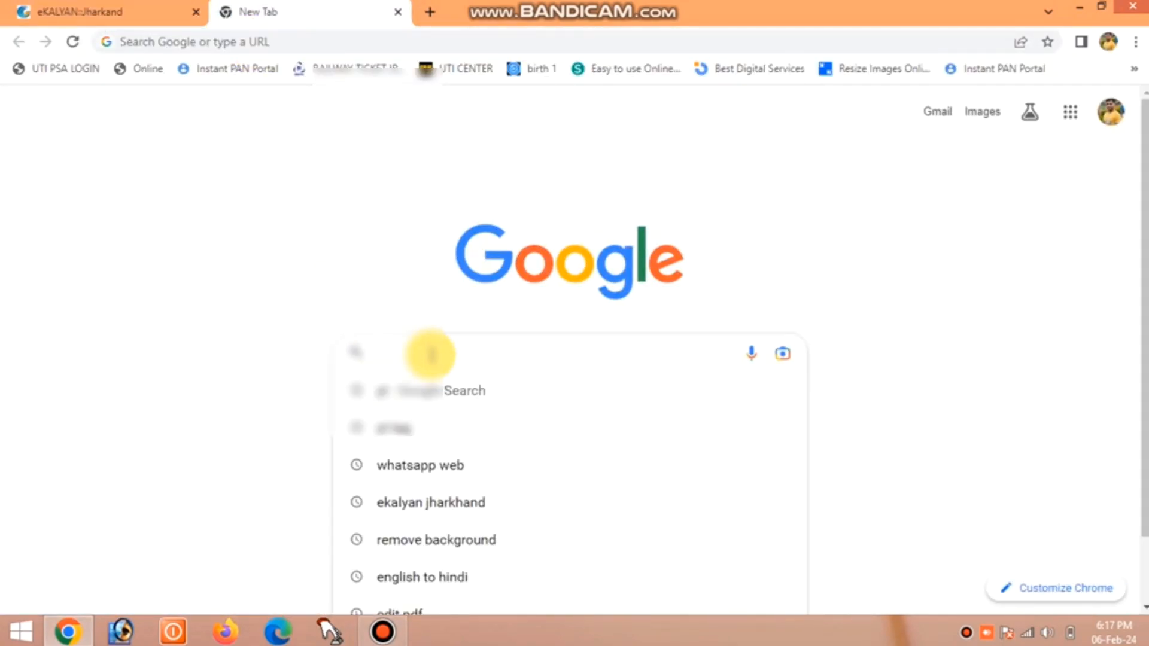
{"action": "key", "text": "shift"}
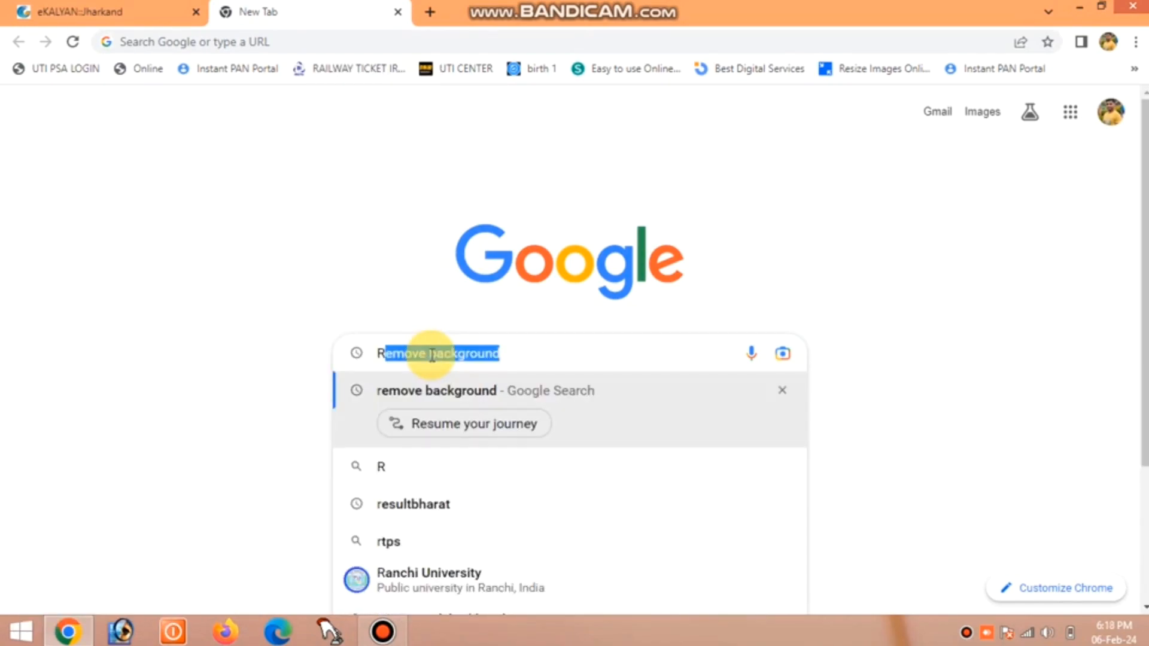
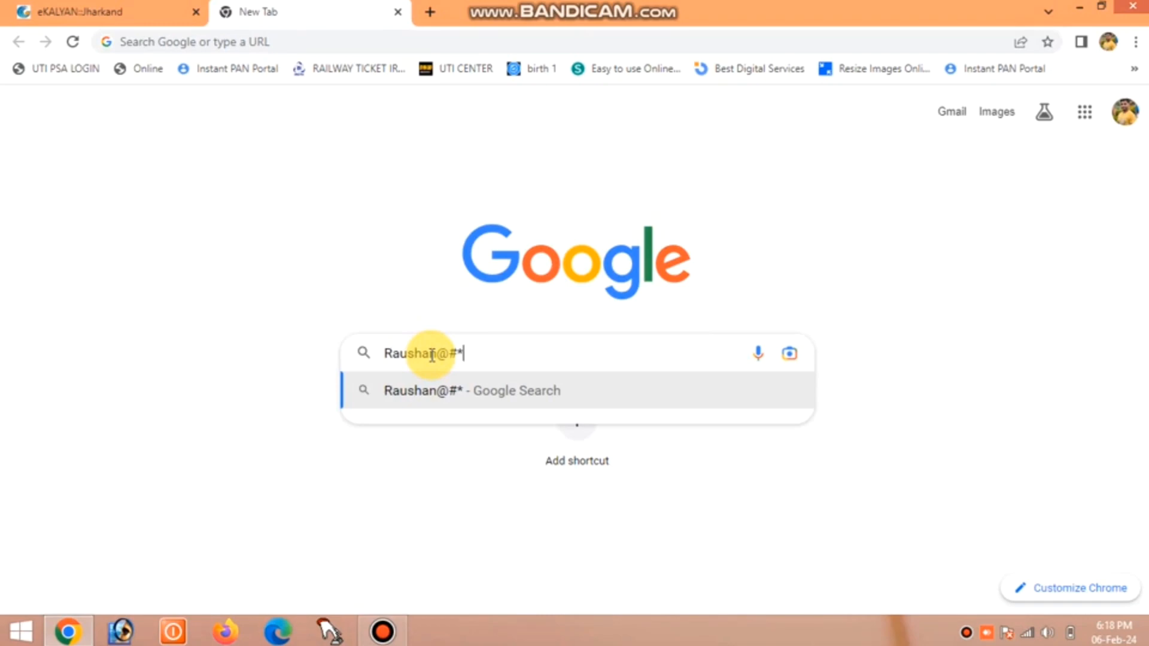
{"action": "key", "text": "shift+BackSpace"}
{"action": "key", "text": "shift+BackSpace"}
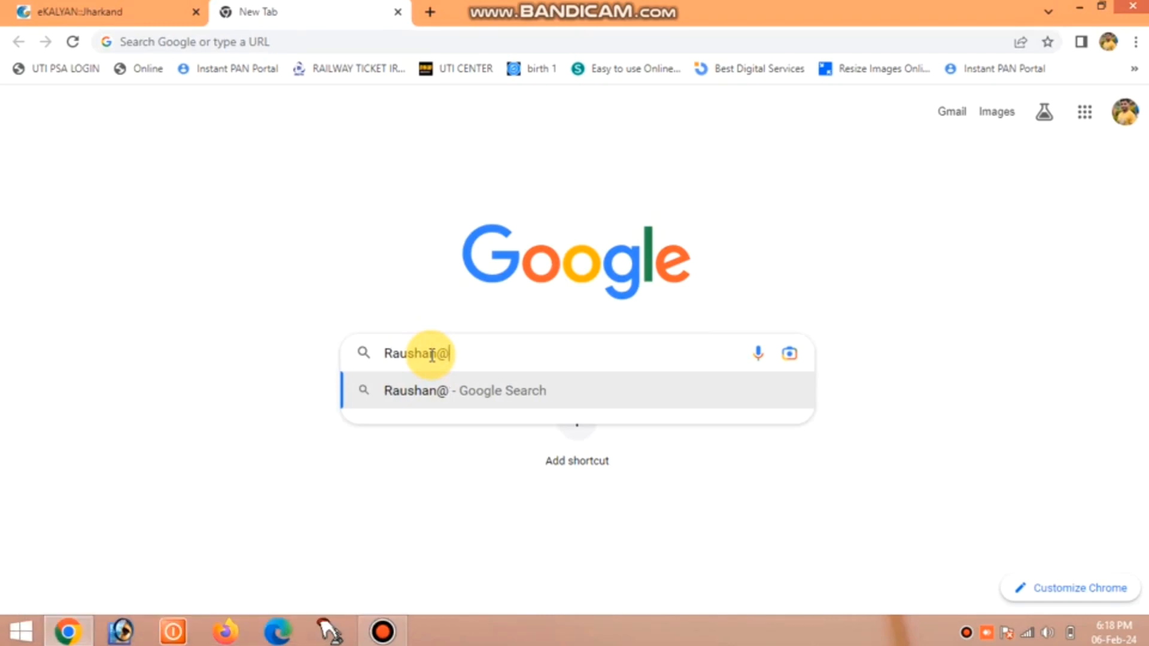
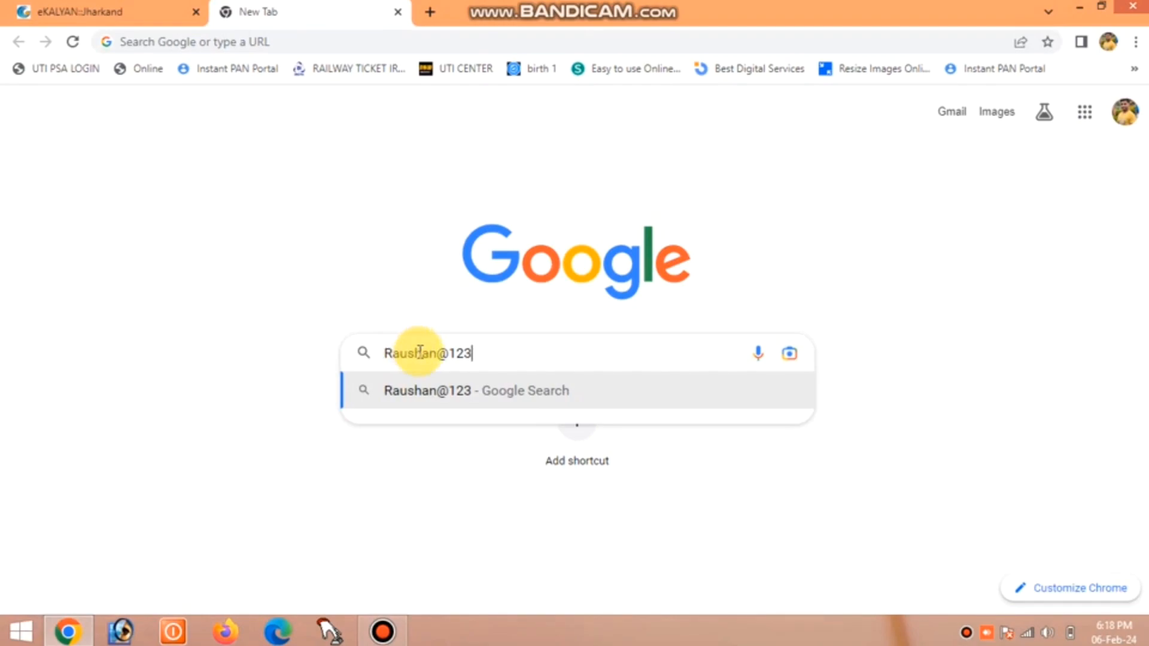
{"action": "left_click", "coordinate": [128, 10]}
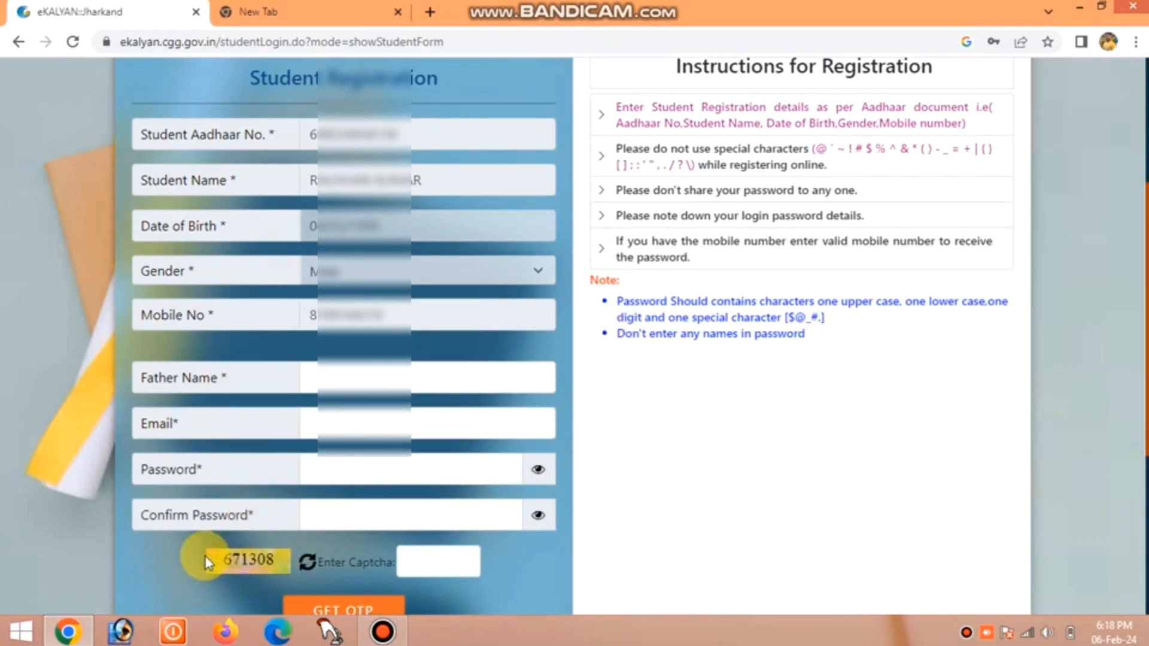
Step: Request a registration OTP with father's name, email, password and captcha filled, and dismiss the OTP notice
{"action": "scroll", "coordinate": [446, 558], "scroll_direction": "down", "scroll_amount": 2}
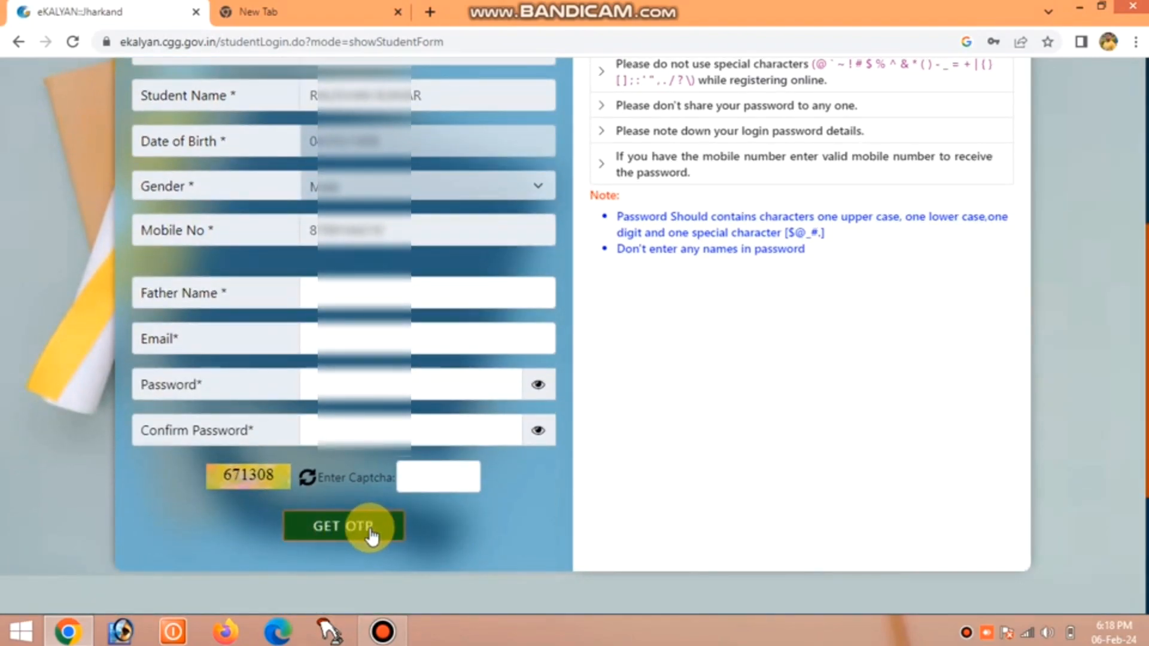
{"action": "key", "text": "shift+F12"}
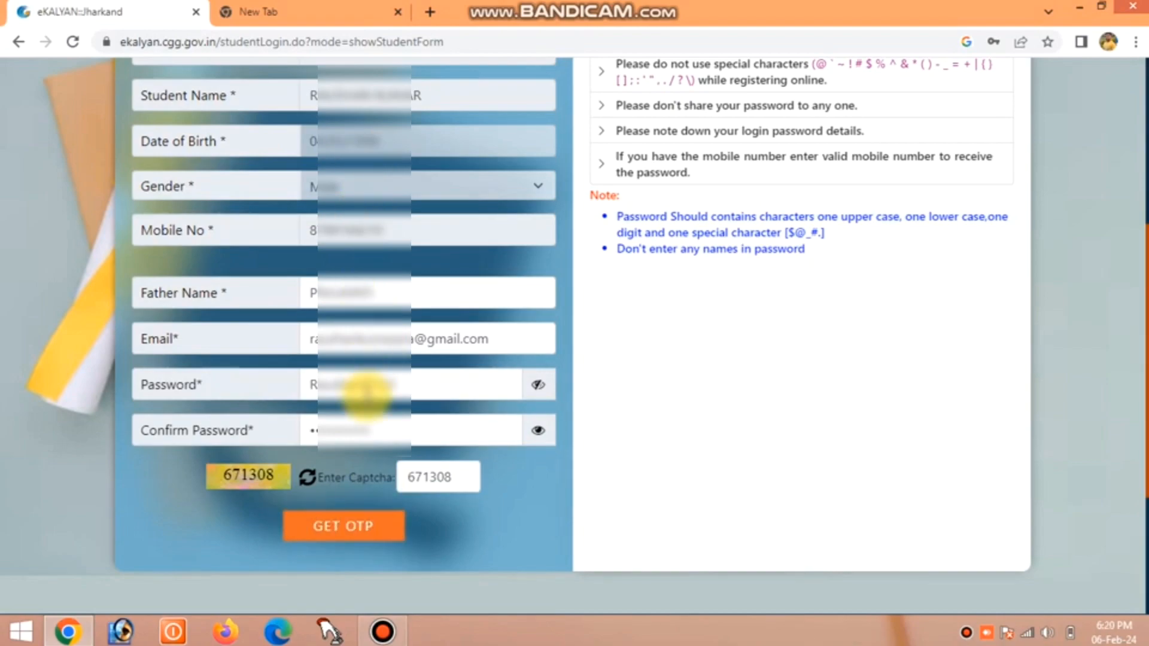
{"action": "left_click", "coordinate": [329, 526]}
{"action": "key", "text": "shift+F12"}
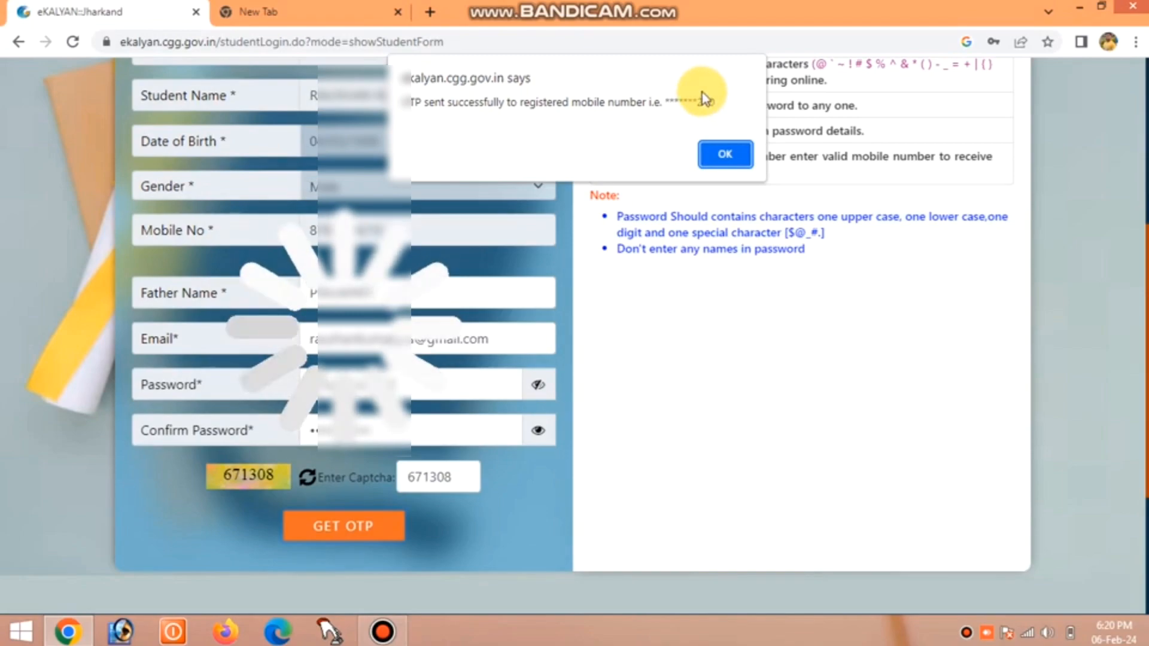
{"action": "left_click", "coordinate": [729, 158]}
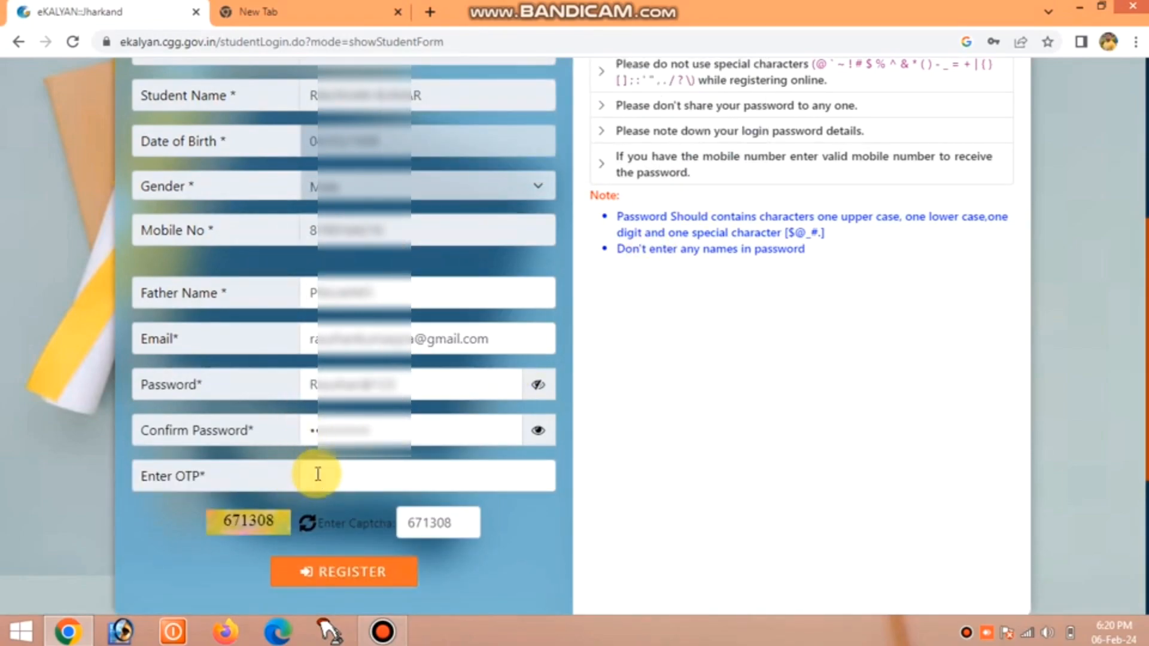
Step: Enter the received OTP and submit the student registration, confirming to continue
{"action": "left_click", "coordinate": [340, 474]}
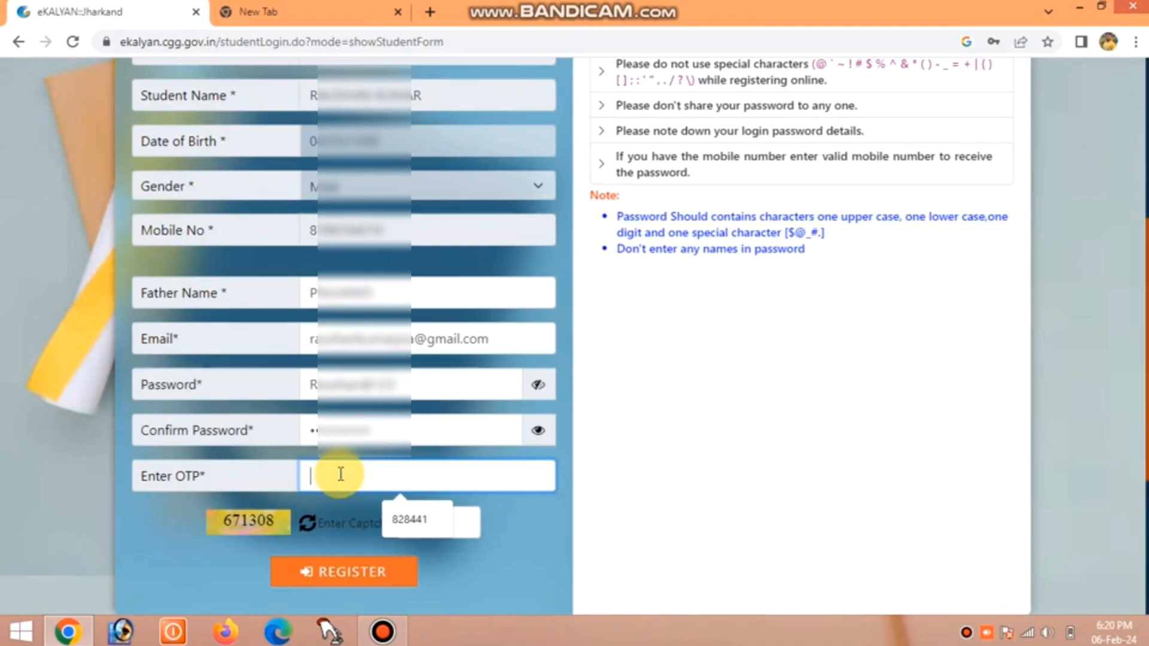
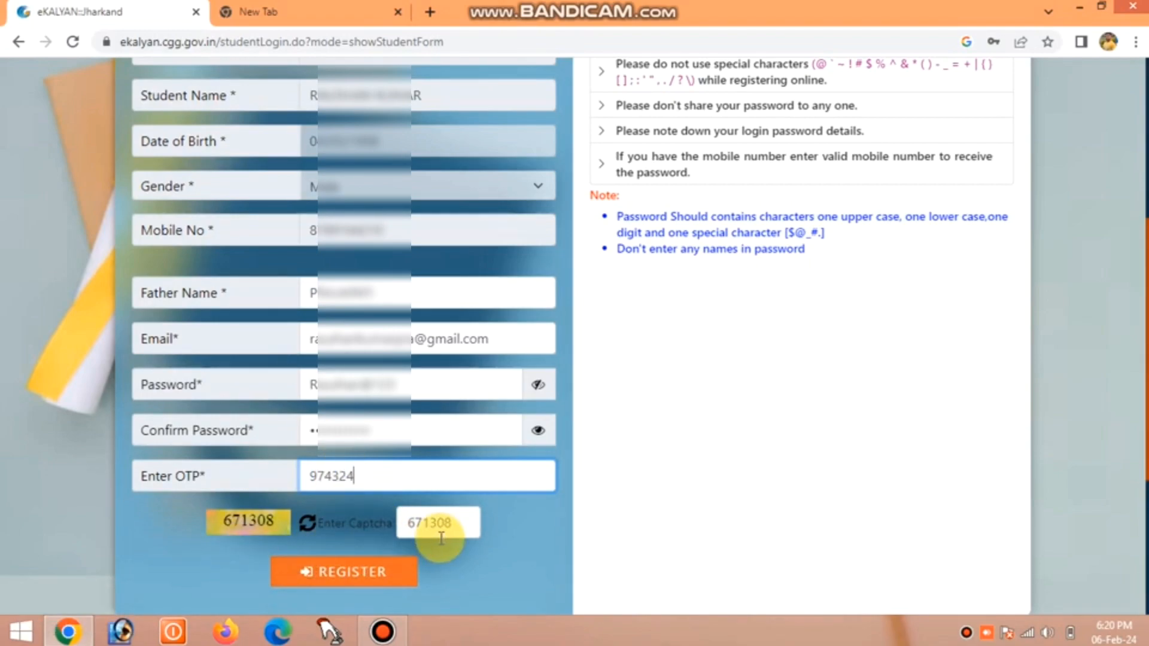
{"action": "left_click", "coordinate": [354, 573]}
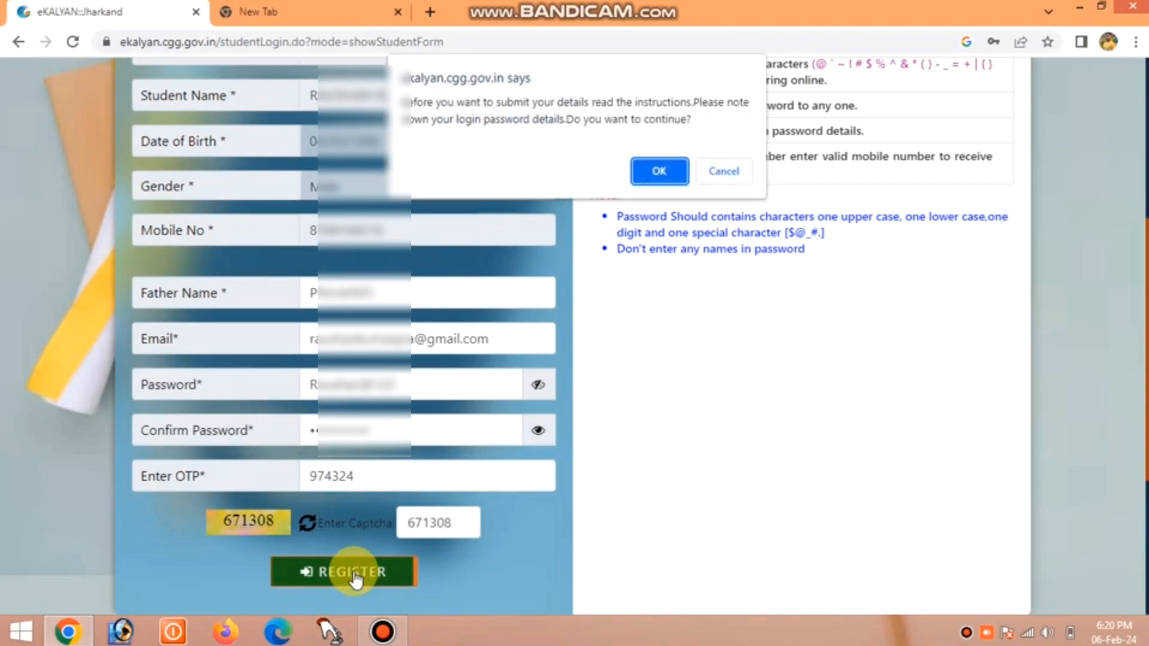
{"action": "left_click", "coordinate": [659, 174]}
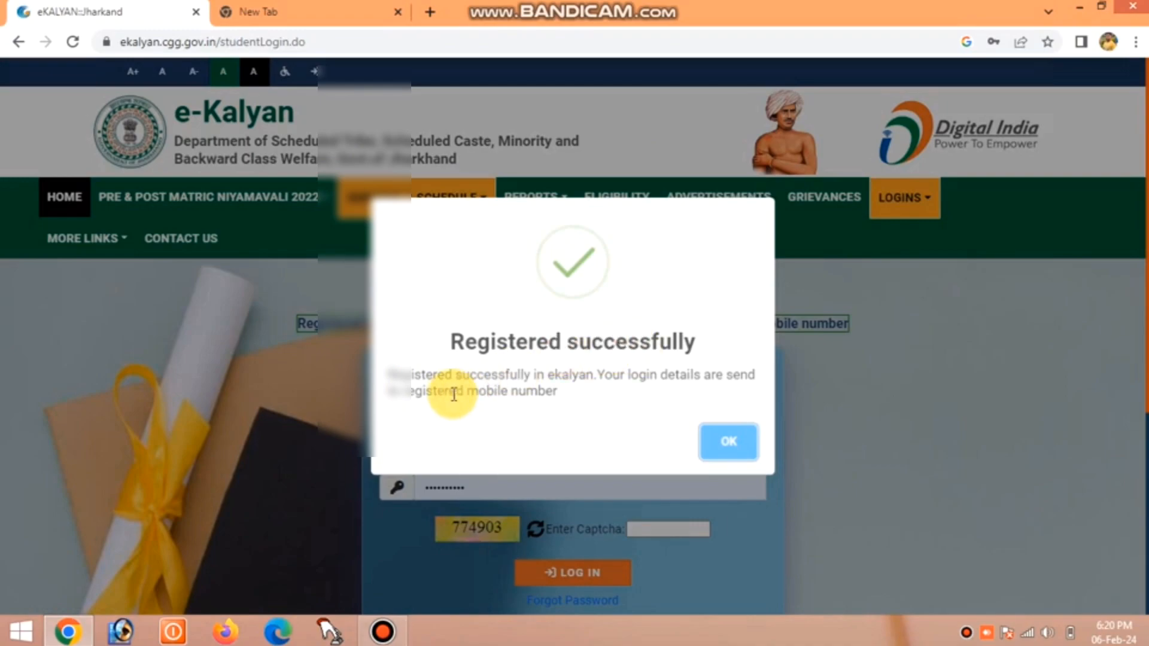
Step: Dismiss the registration success message and bring up the Post-Matric student login options
{"action": "left_click", "coordinate": [725, 454]}
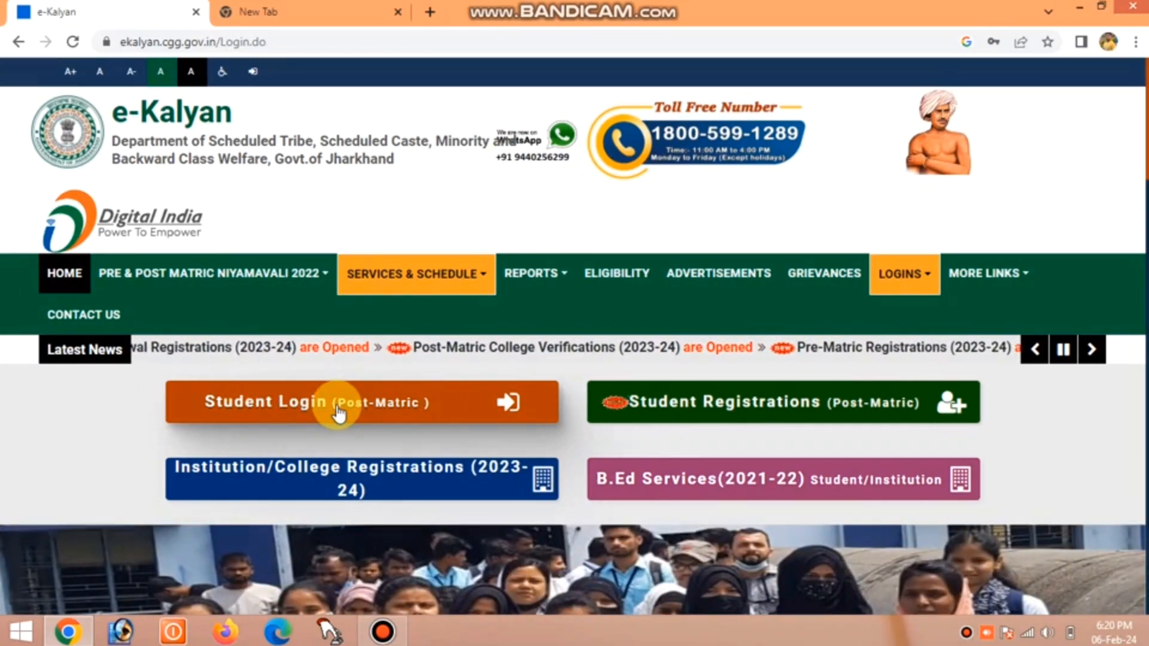
{"action": "left_click", "coordinate": [392, 418]}
{"action": "key", "text": "shift"}
{"action": "key", "text": "shift+F12"}
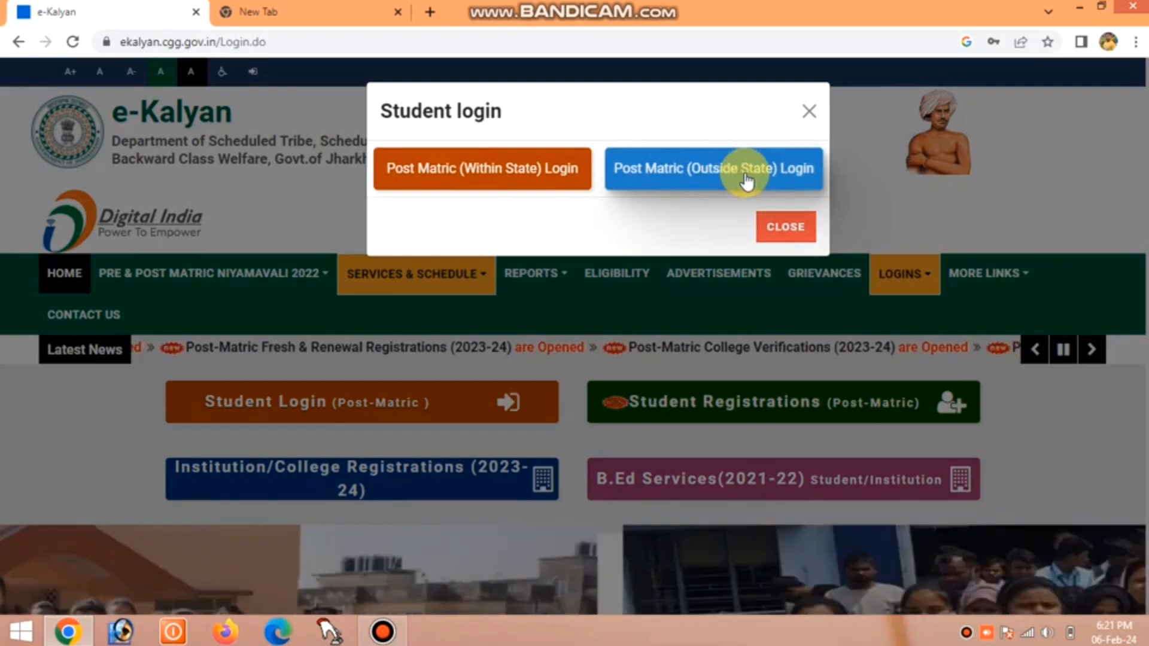
Step: Log in via Post Matric (Within State), decline Chrome's password save, and scroll to the 2023-24 fresh application notice
{"action": "left_click", "coordinate": [444, 180]}
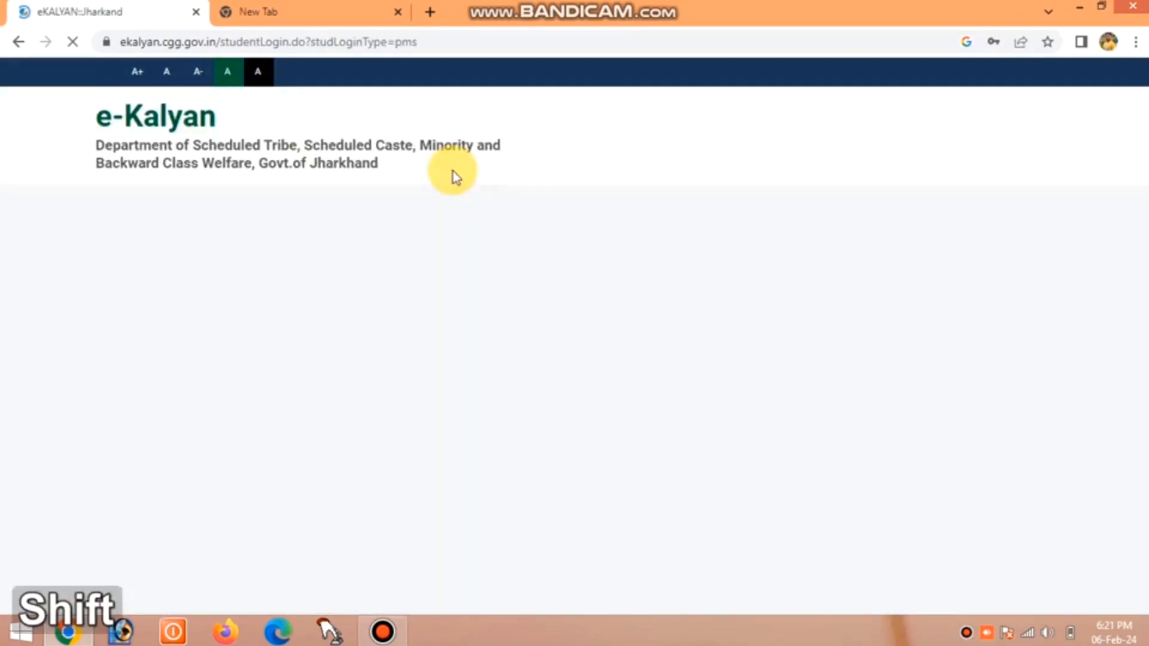
{"action": "key", "text": "shift+F12"}
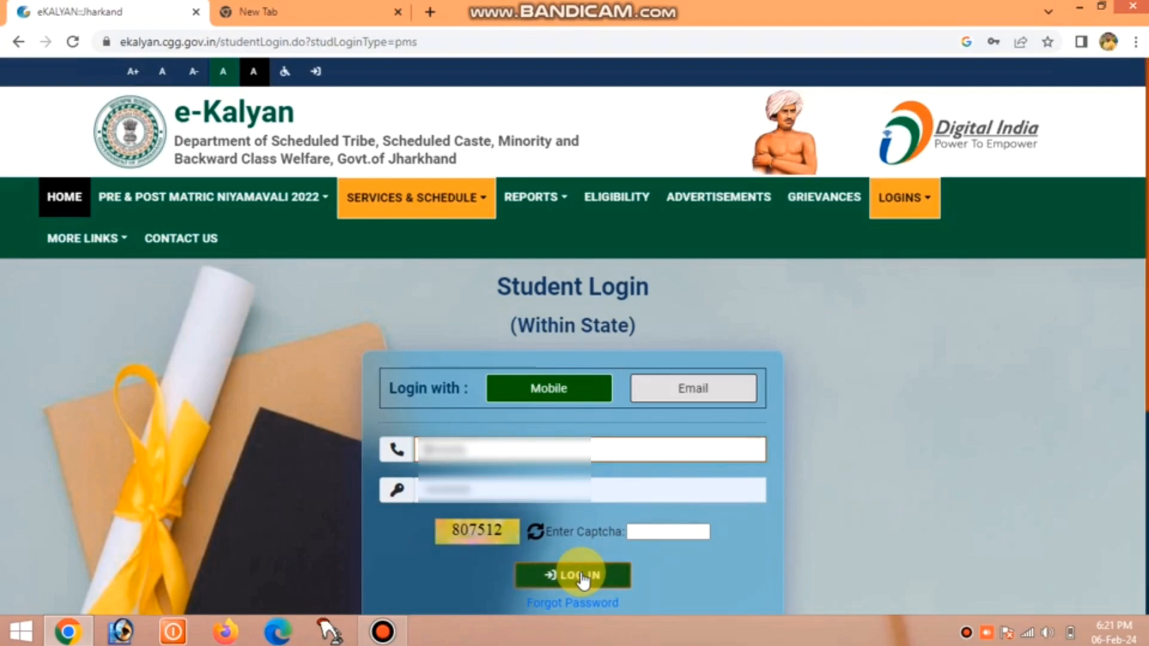
{"action": "key", "text": "shift+F12"}
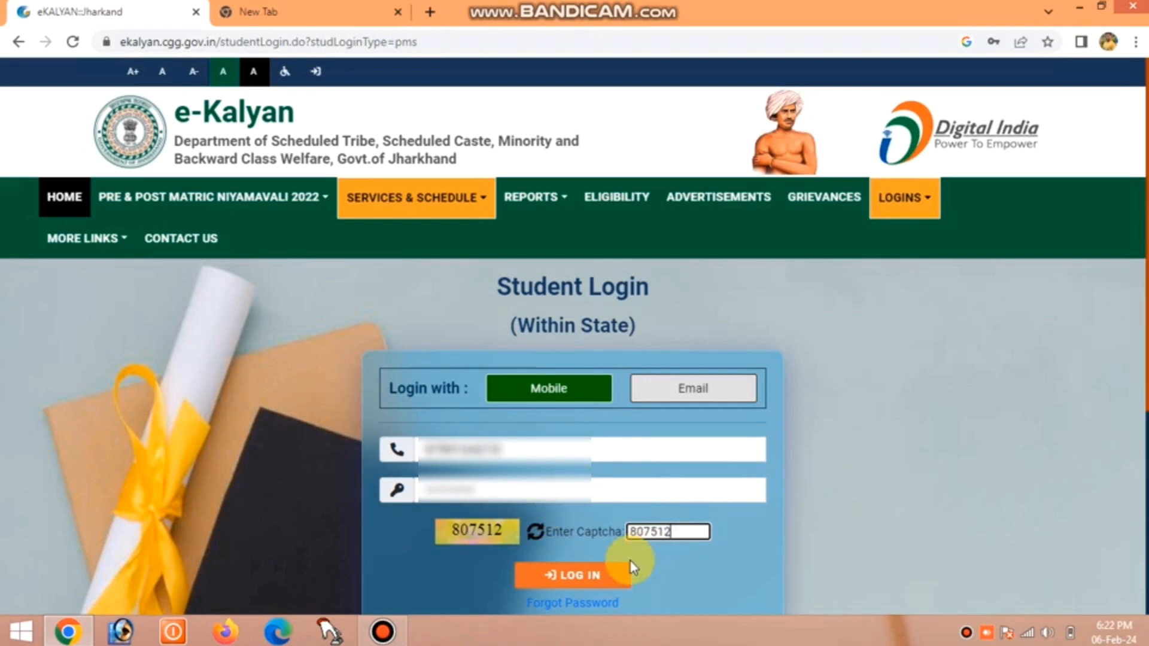
{"action": "left_click", "coordinate": [545, 576]}
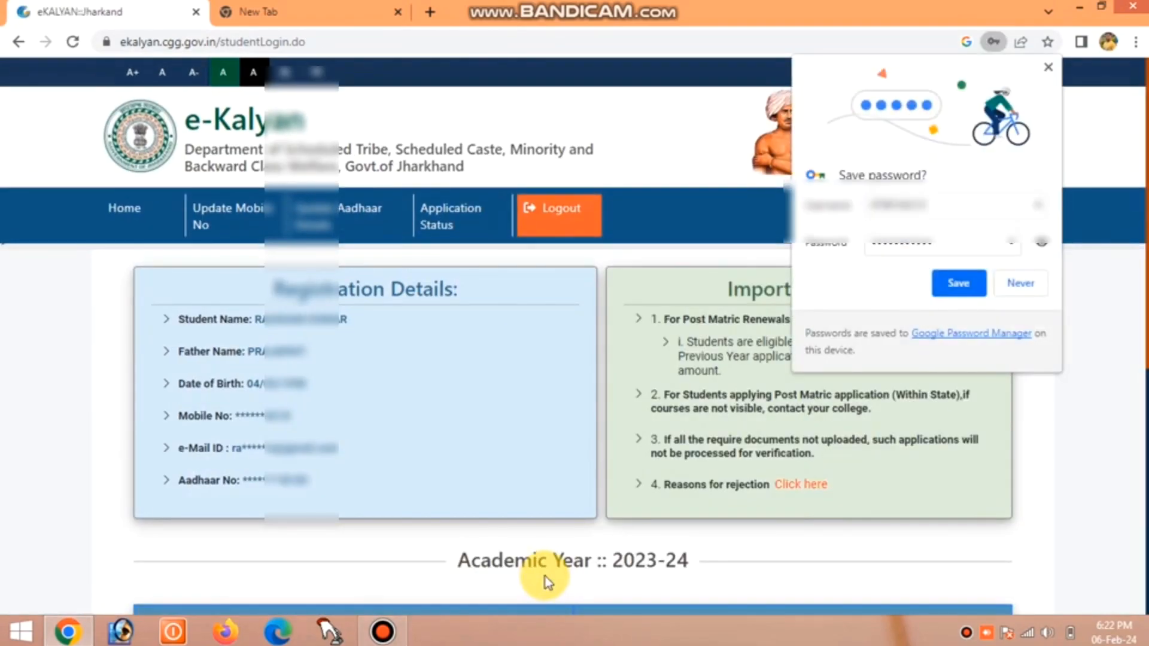
{"action": "left_click", "coordinate": [1011, 283]}
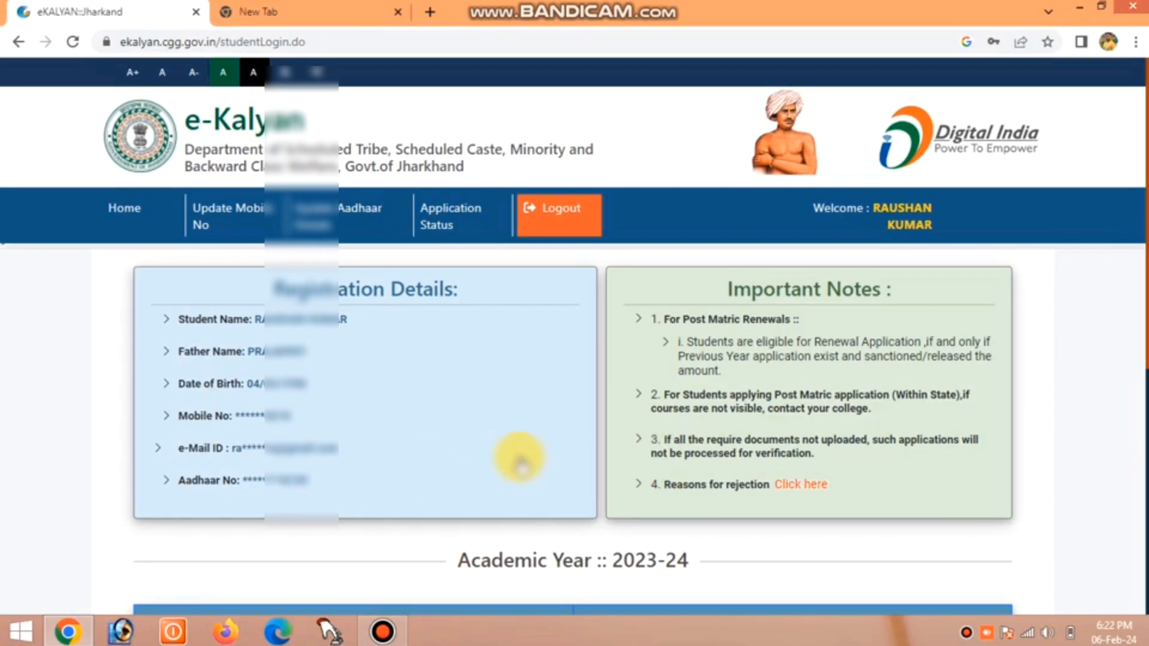
{"action": "key", "text": "shift+F12"}
{"action": "scroll", "coordinate": [579, 461], "scroll_direction": "down", "scroll_amount": 2}
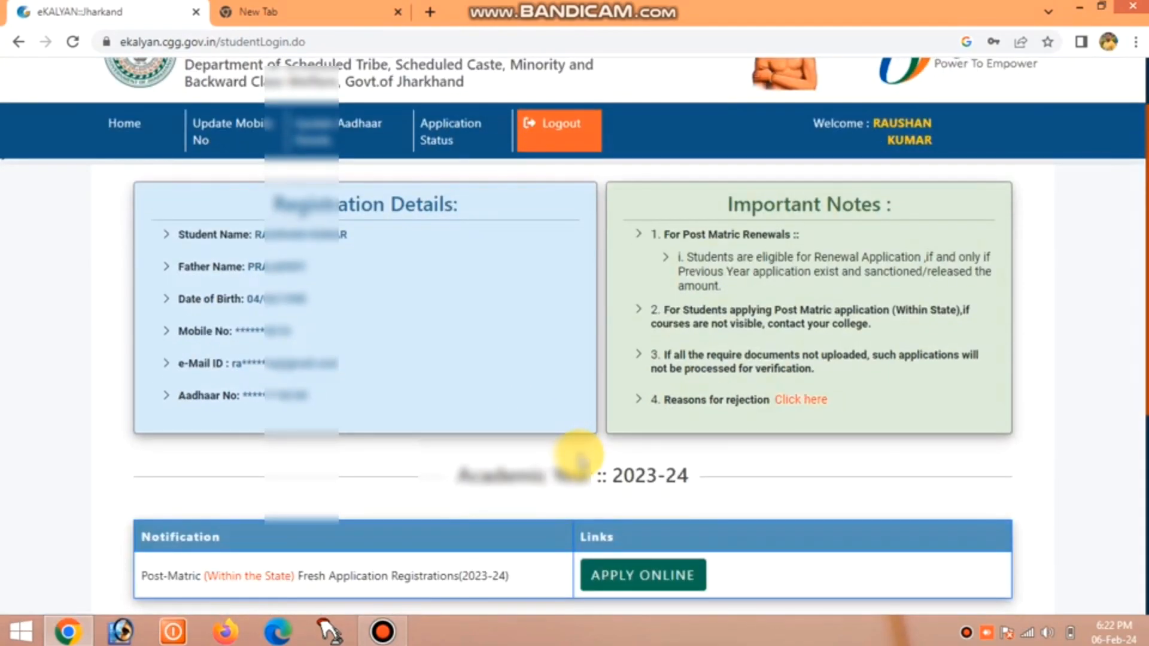
{"action": "scroll", "coordinate": [580, 457], "scroll_direction": "down", "scroll_amount": 5}
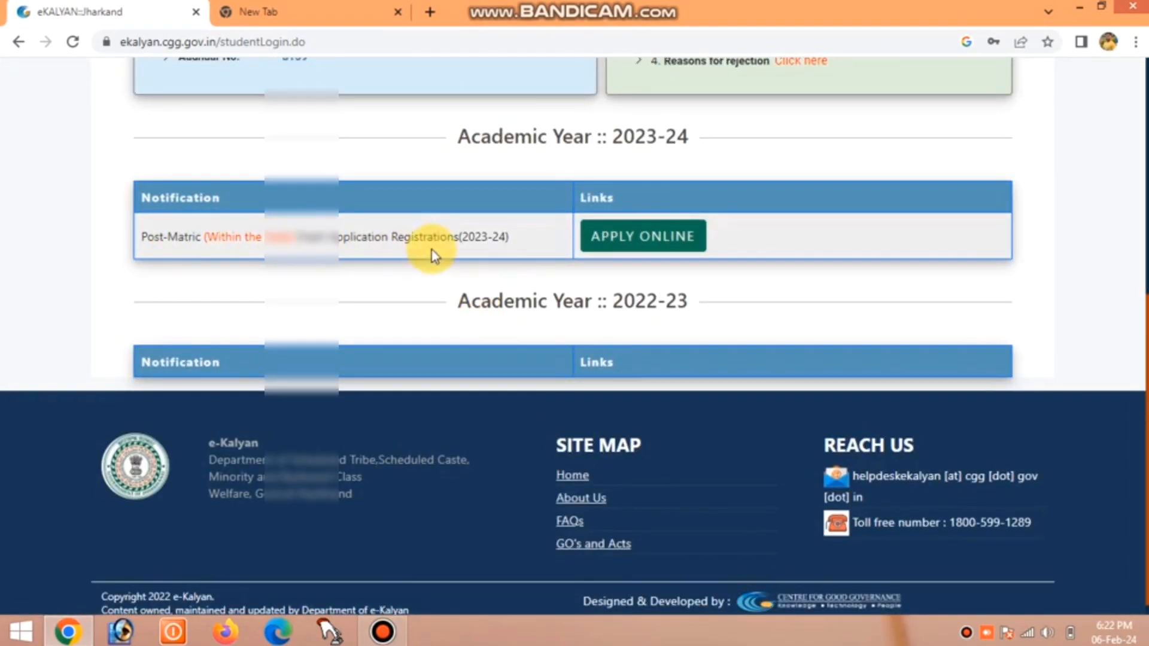
Step: Apply online for the 2023-24 Post-Matric fresh scholarship and open the Matric/10th Pass Type choices
{"action": "left_click", "coordinate": [647, 245]}
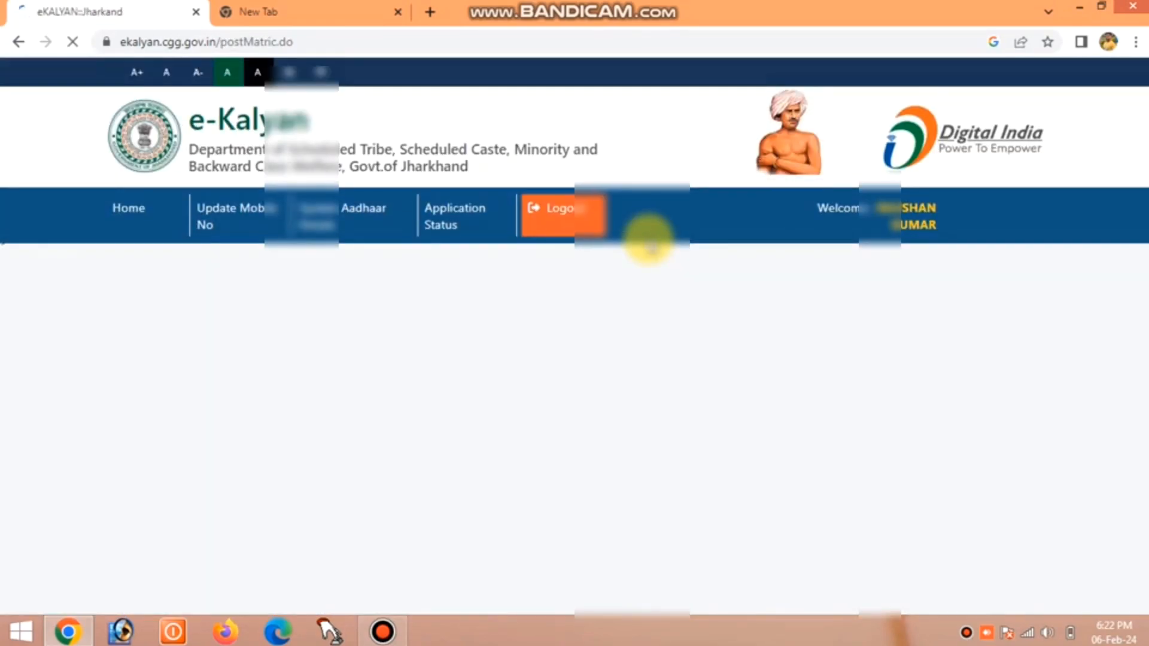
{"action": "scroll", "coordinate": [558, 381], "scroll_direction": "down", "scroll_amount": 3}
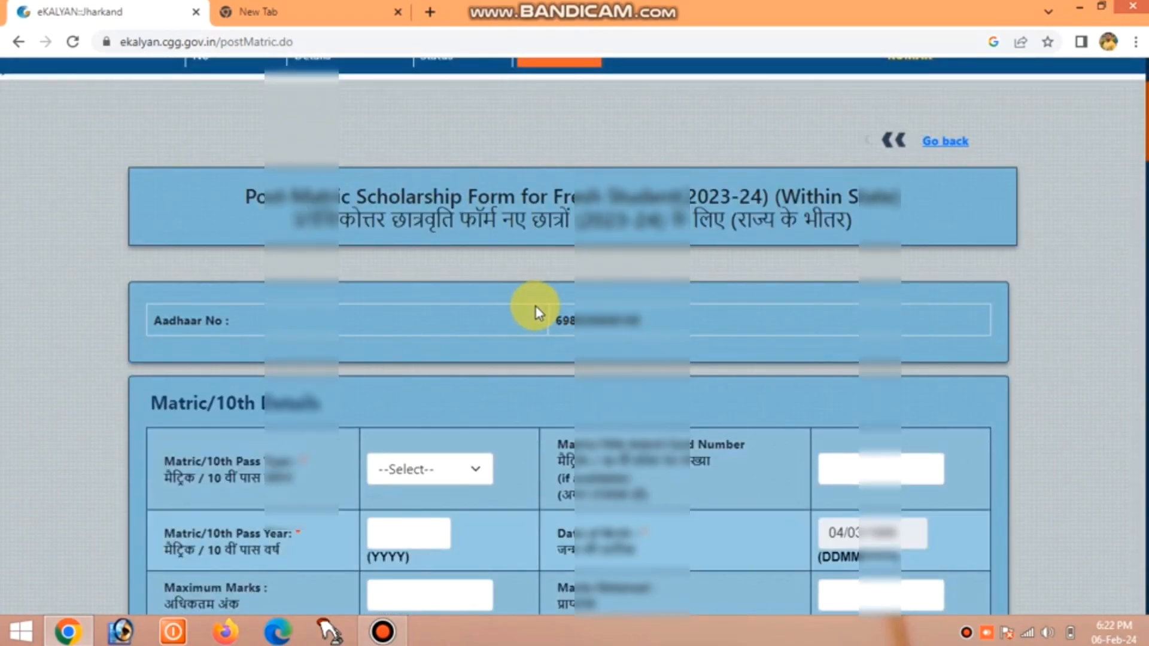
{"action": "scroll", "coordinate": [720, 318], "scroll_direction": "down", "scroll_amount": 6}
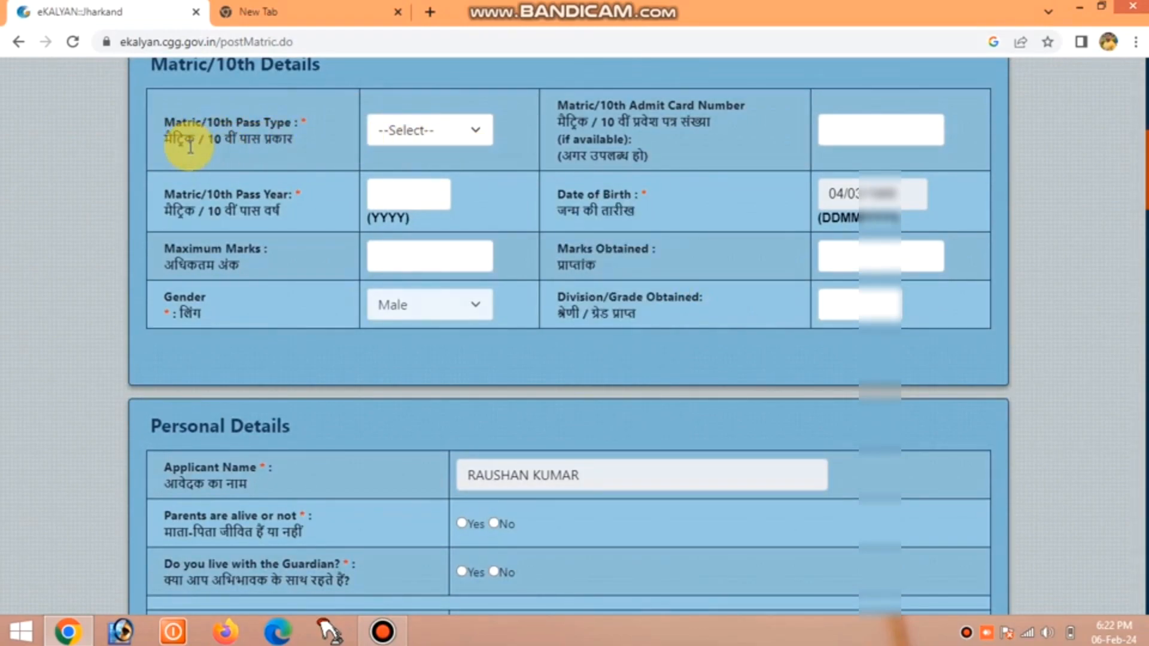
{"action": "left_click", "coordinate": [429, 129]}
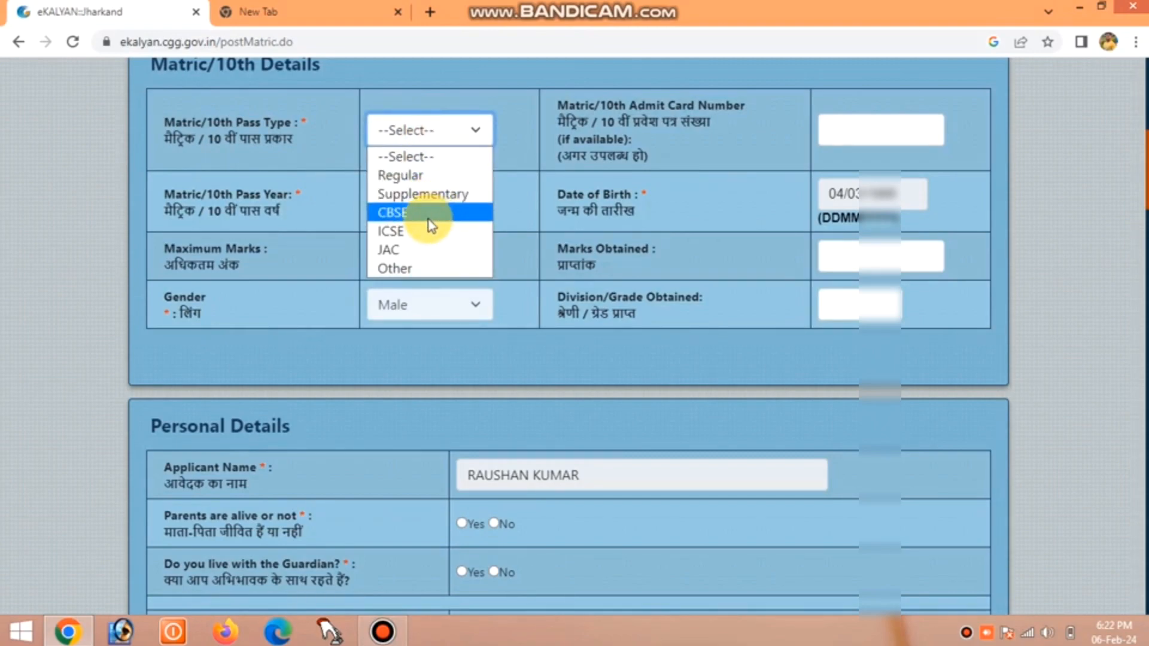
Step: Set the Matric pass type to JAC, leaving admit card number and pass year empty
{"action": "left_click", "coordinate": [419, 252]}
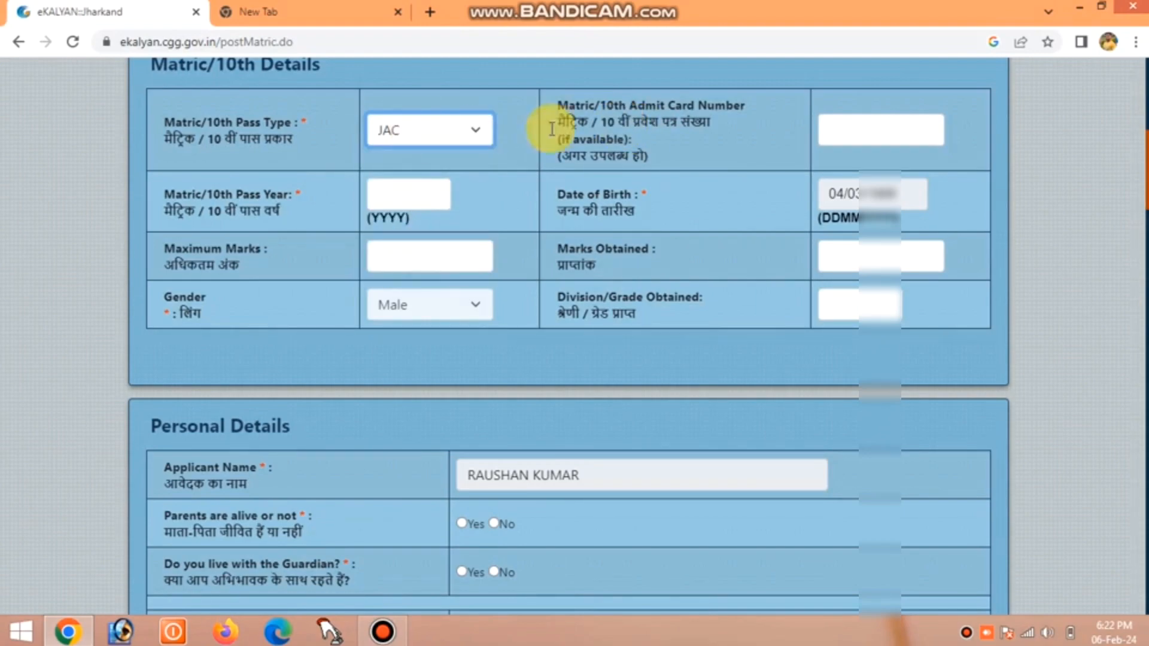
{"action": "scroll", "coordinate": [719, 150], "scroll_direction": "up", "scroll_amount": 1}
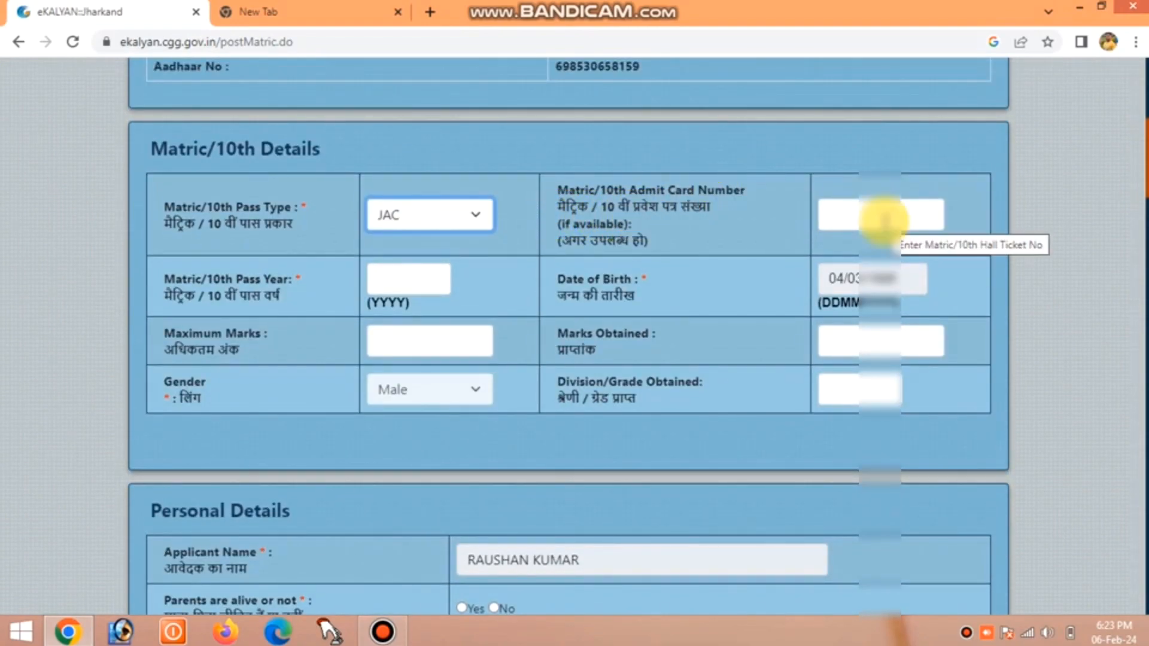
{"action": "left_click", "coordinate": [883, 220]}
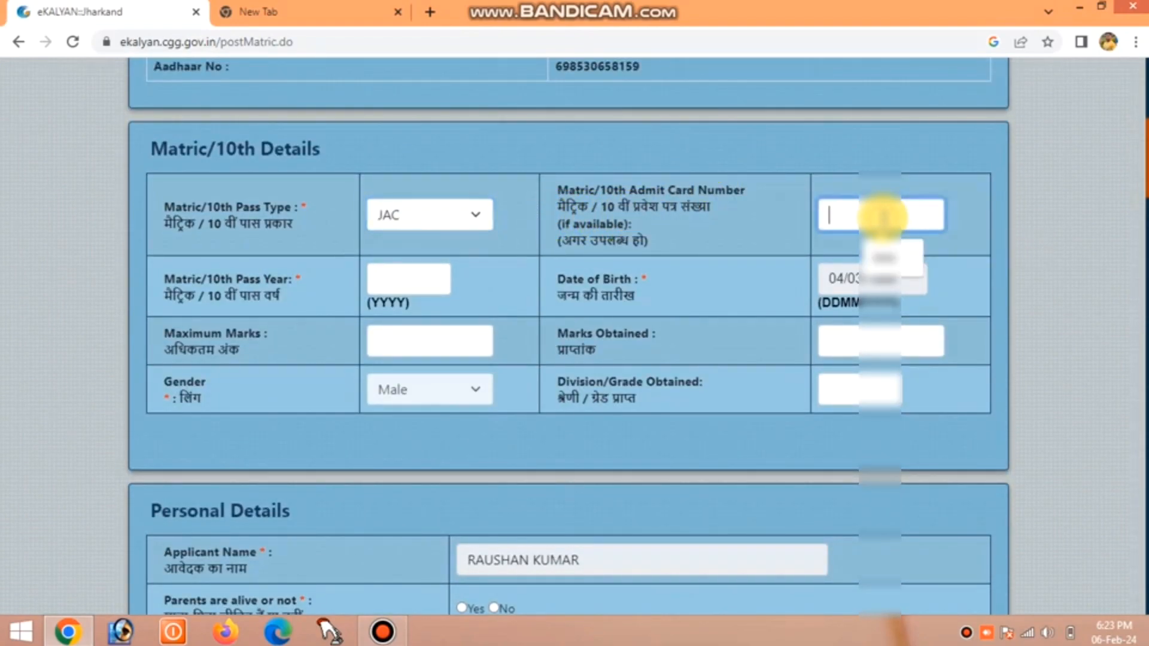
{"action": "left_click", "coordinate": [797, 202]}
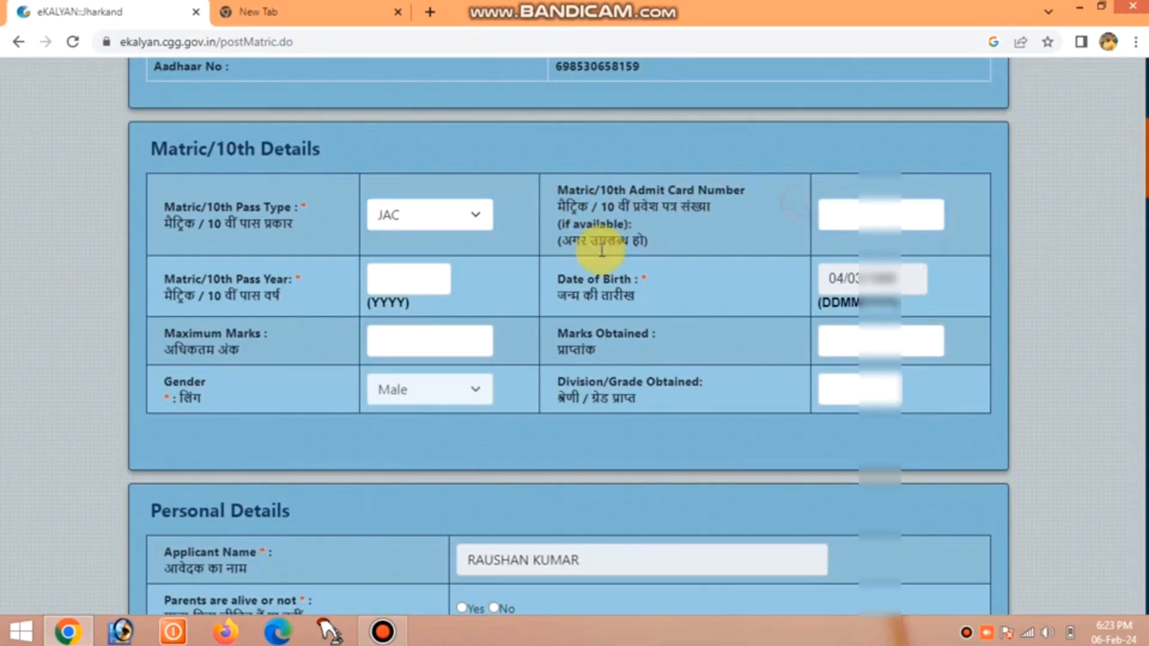
{"action": "left_click", "coordinate": [413, 276]}
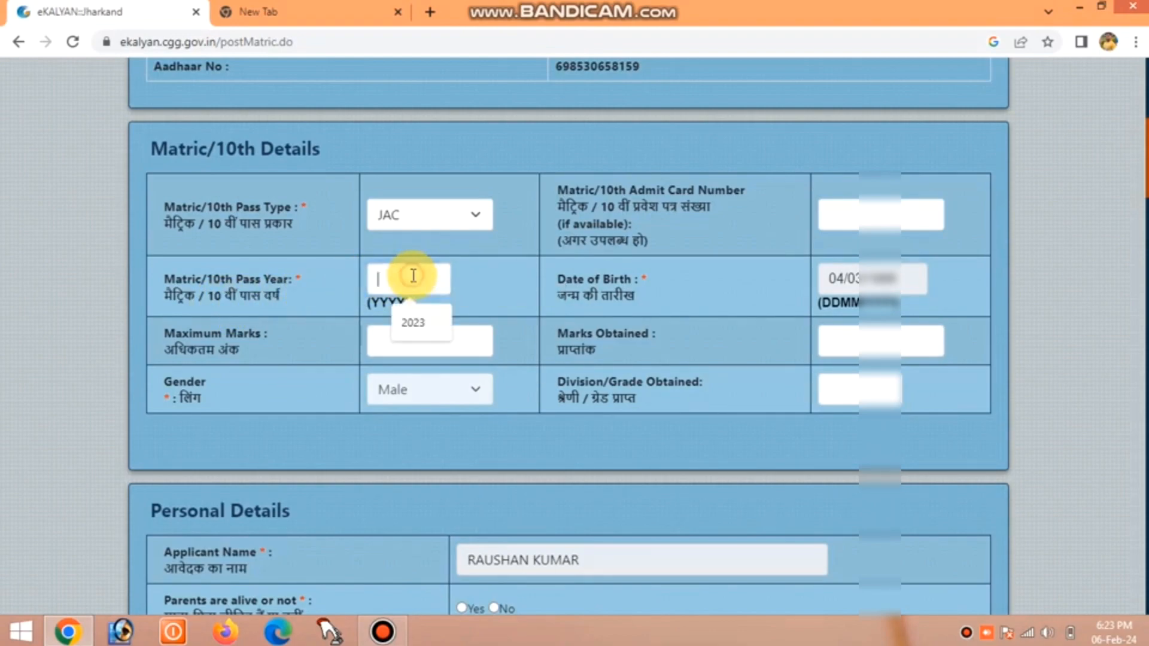
{"action": "left_click", "coordinate": [530, 285]}
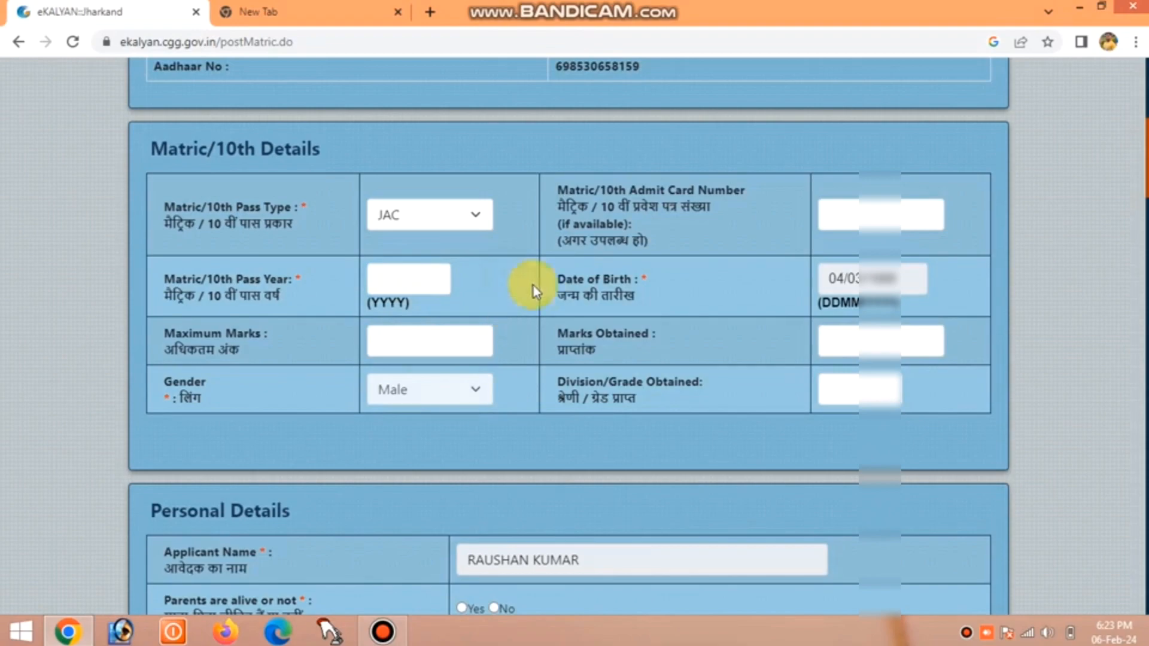
Step: Enter Maximum Marks 500, Marks Obtained 430 and Division/Grade FIRST
{"action": "left_click", "coordinate": [413, 345]}
{"action": "left_click", "coordinate": [430, 385]}
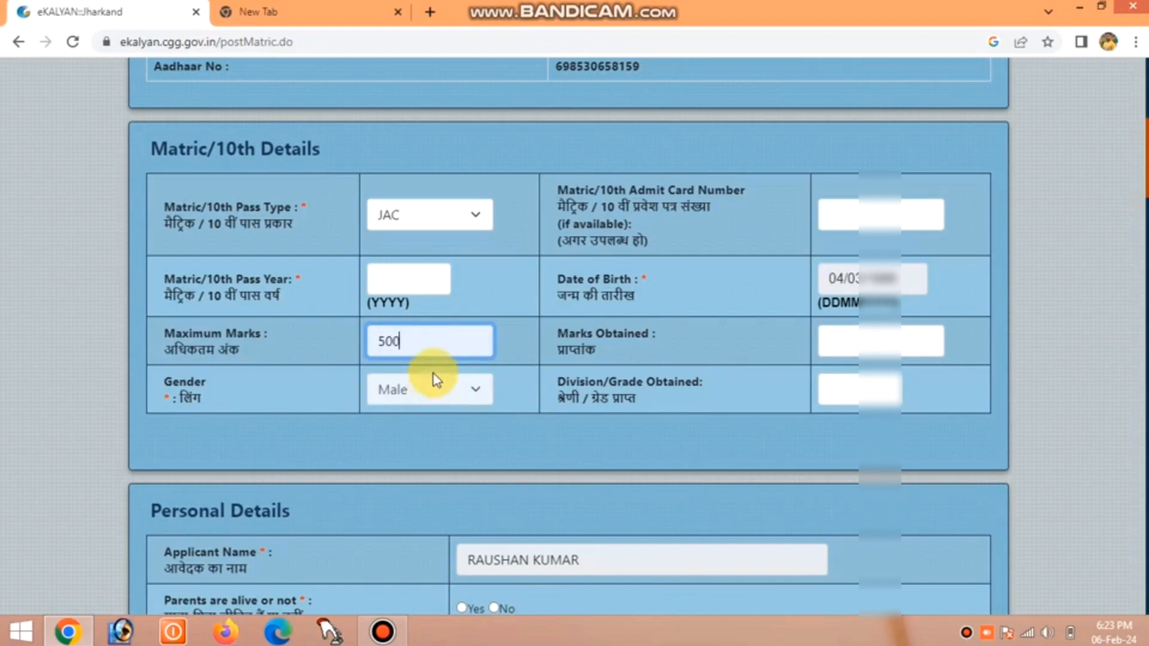
{"action": "left_click", "coordinate": [846, 340]}
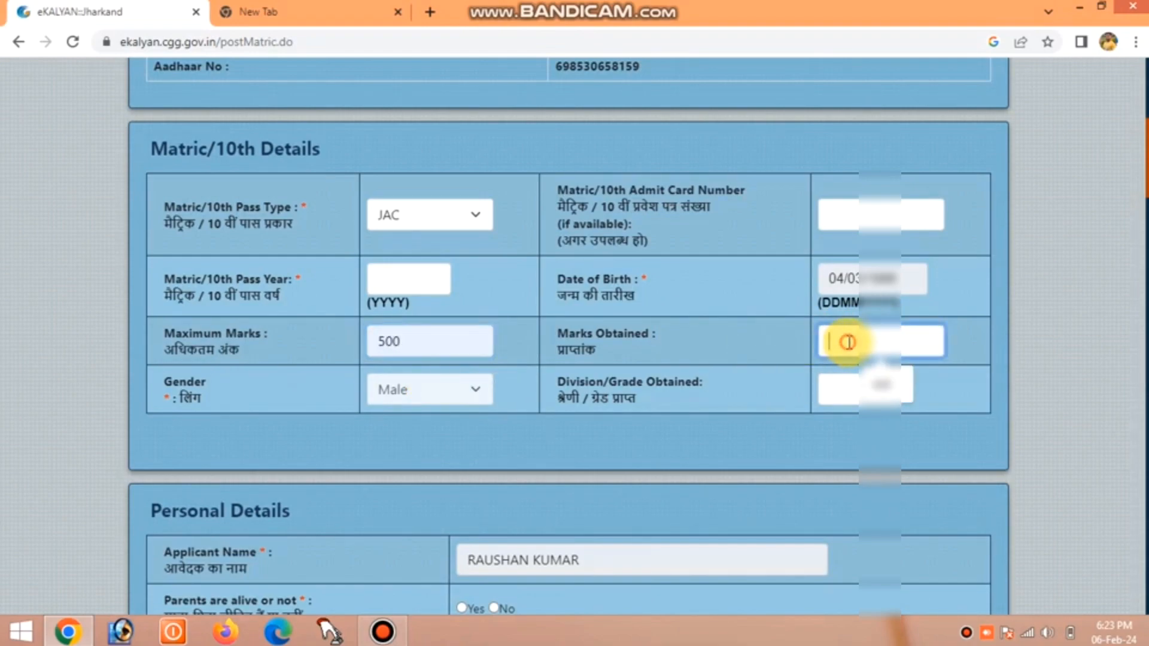
{"action": "type", "text": "430"}
{"action": "left_click", "coordinate": [408, 388]}
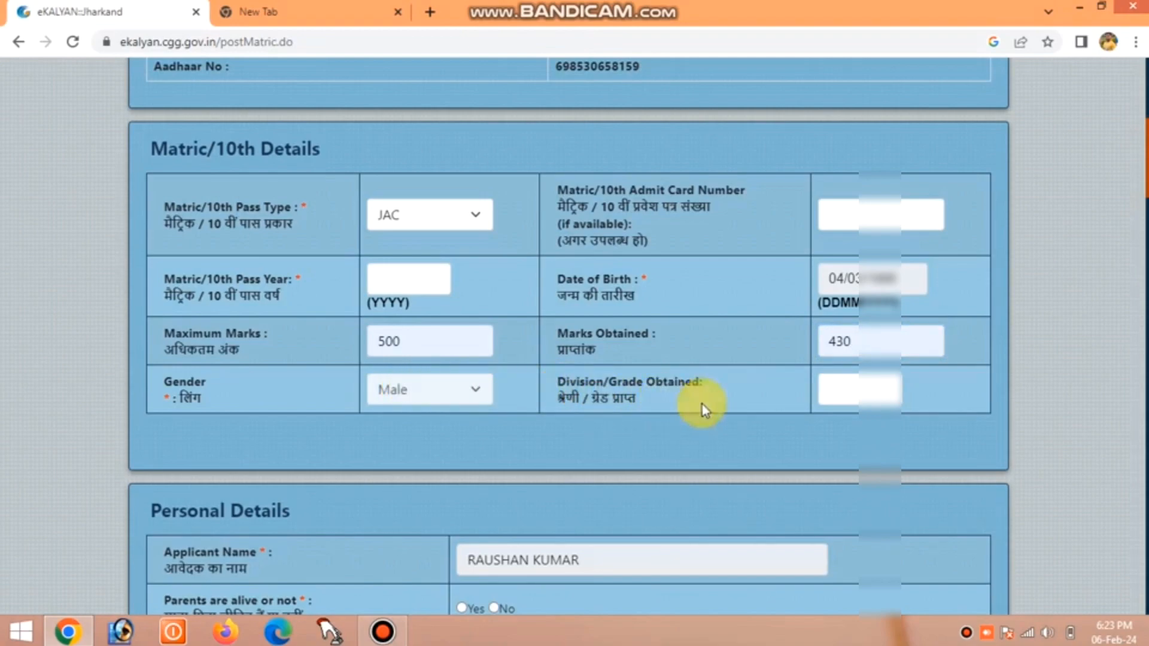
{"action": "left_click", "coordinate": [856, 388]}
{"action": "left_click", "coordinate": [869, 432]}
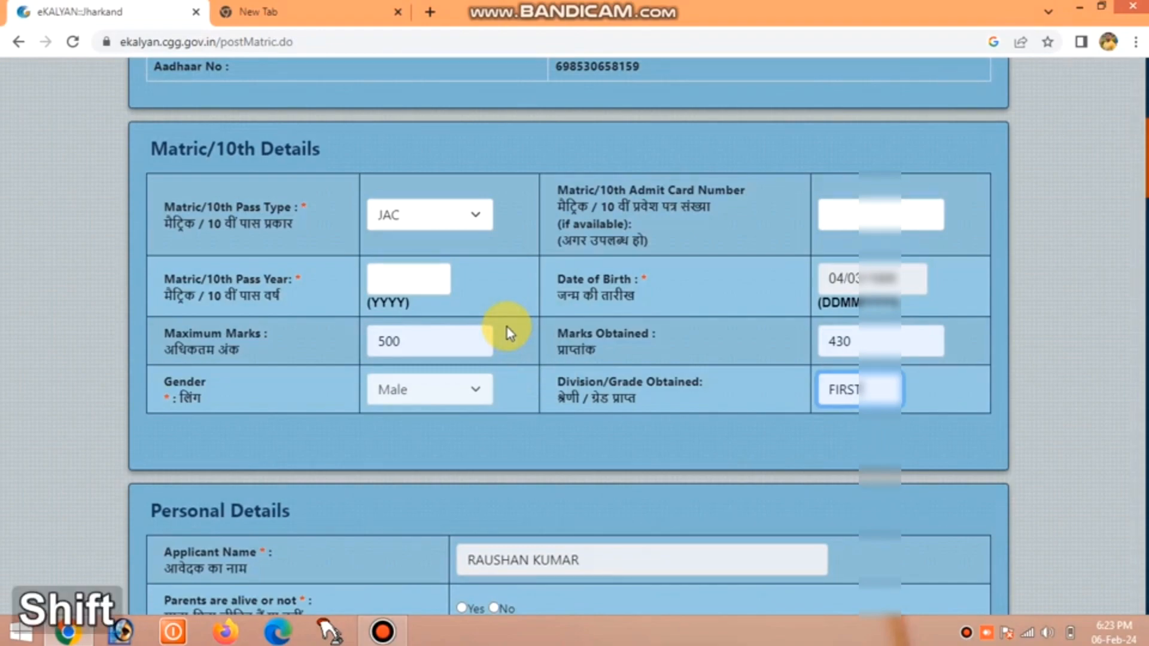
{"action": "key", "text": "shift+F12"}
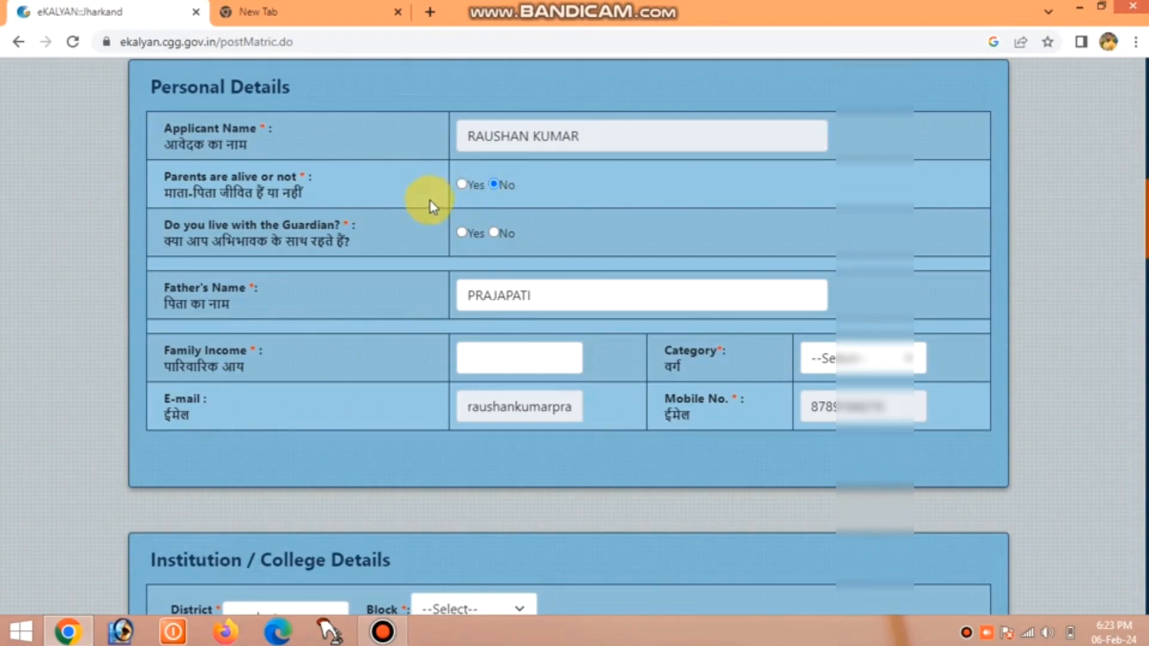
Step: Record that both parents, father and mother, are alive and the applicant lives with a guardian
{"action": "left_click", "coordinate": [461, 185]}
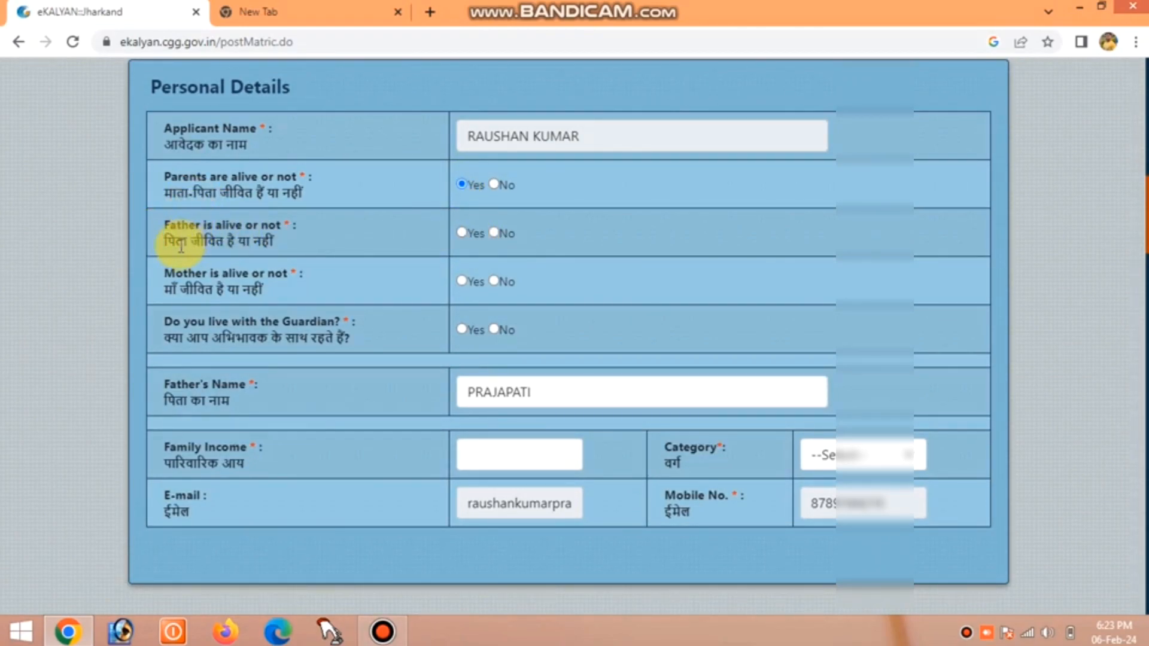
{"action": "left_click", "coordinate": [460, 233]}
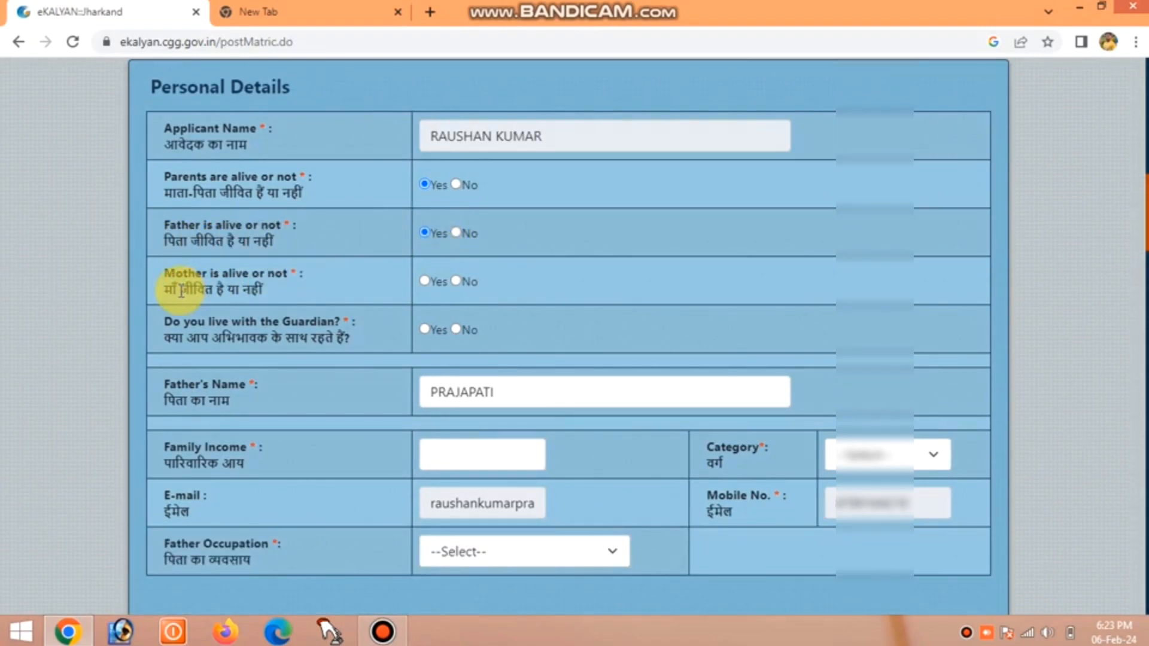
{"action": "left_click", "coordinate": [428, 285]}
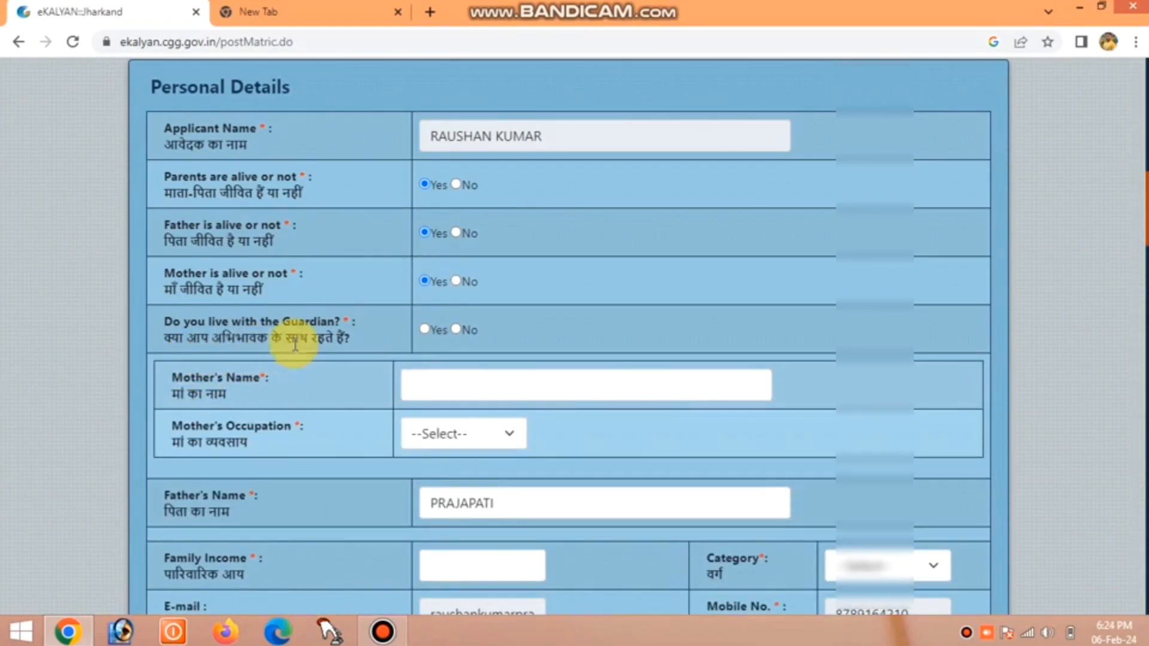
{"action": "left_click", "coordinate": [425, 330]}
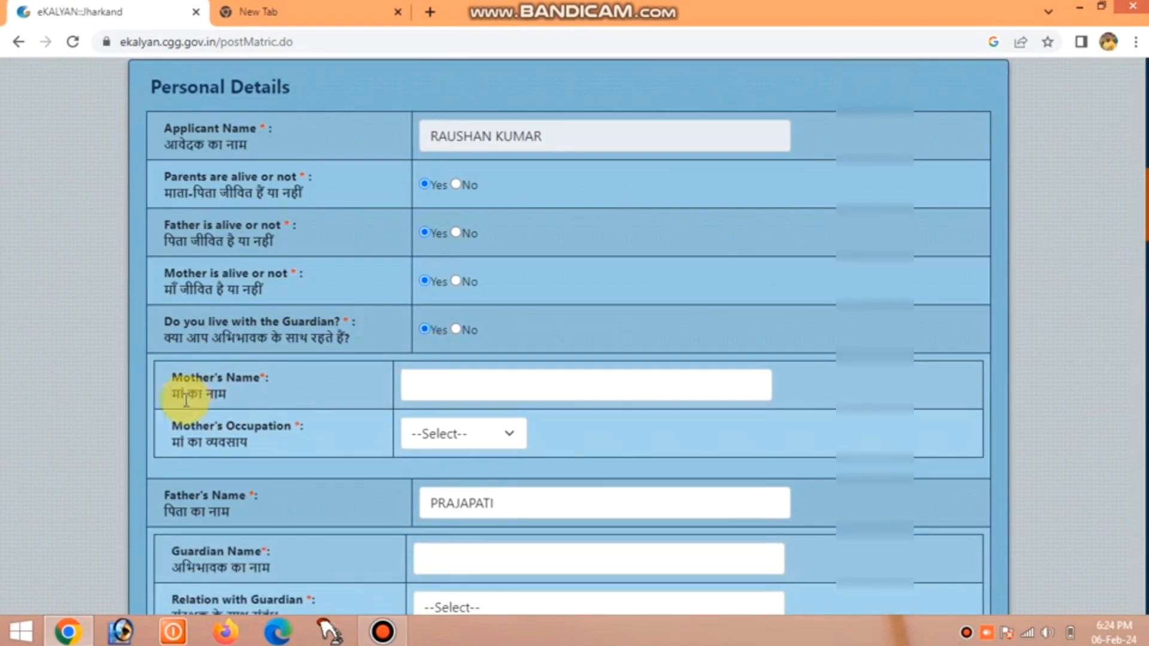
Step: Fill in the mother's name from the suggestion and set her occupation to Not Working
{"action": "left_click", "coordinate": [478, 388]}
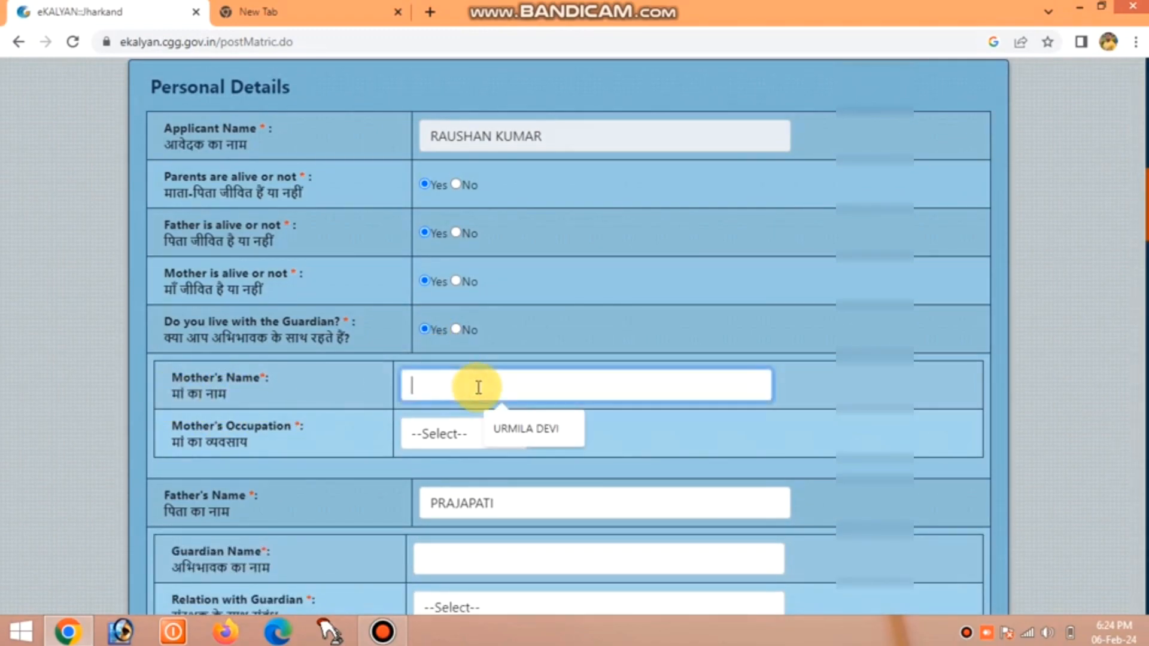
{"action": "left_click", "coordinate": [542, 422]}
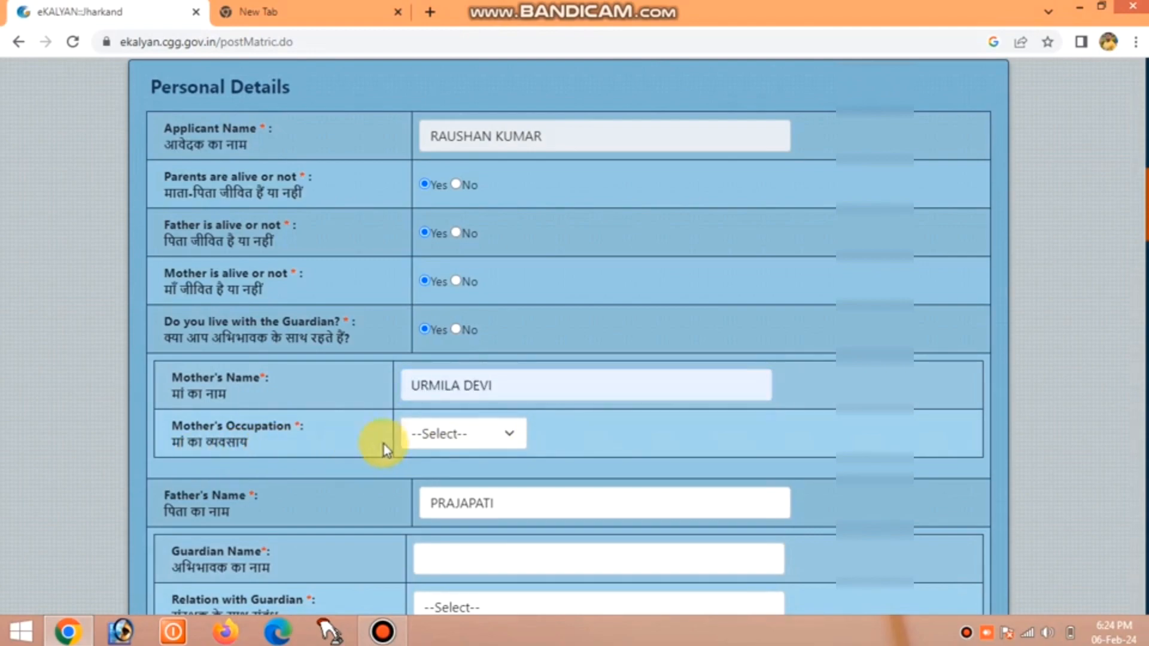
{"action": "left_click", "coordinate": [440, 436]}
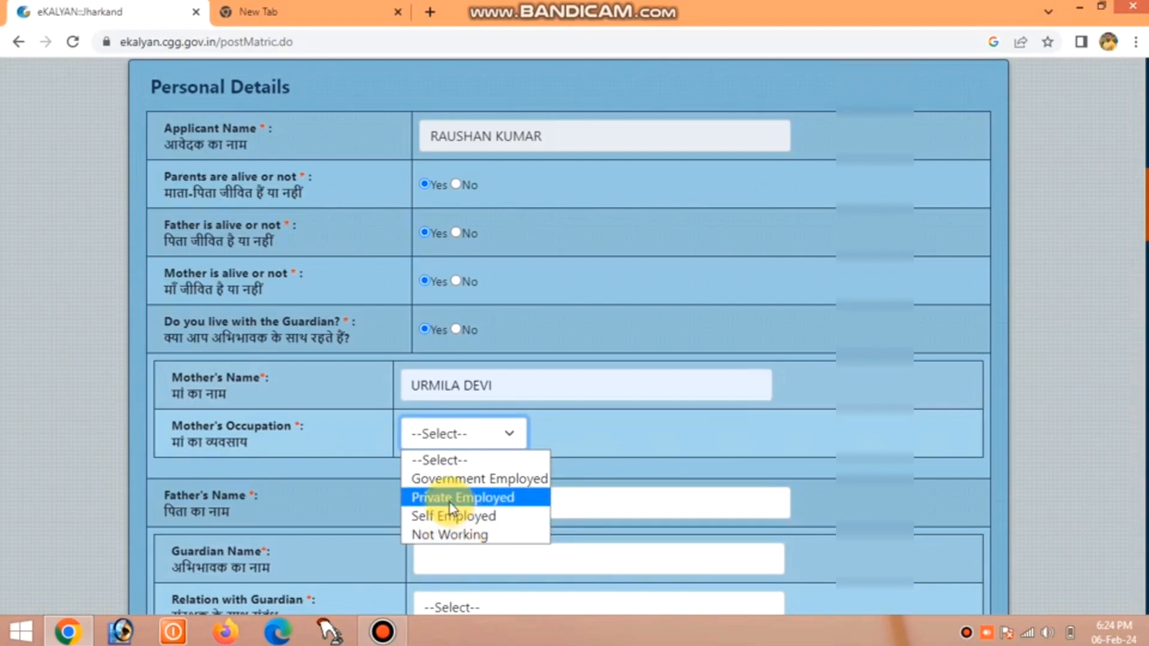
{"action": "left_click", "coordinate": [465, 534]}
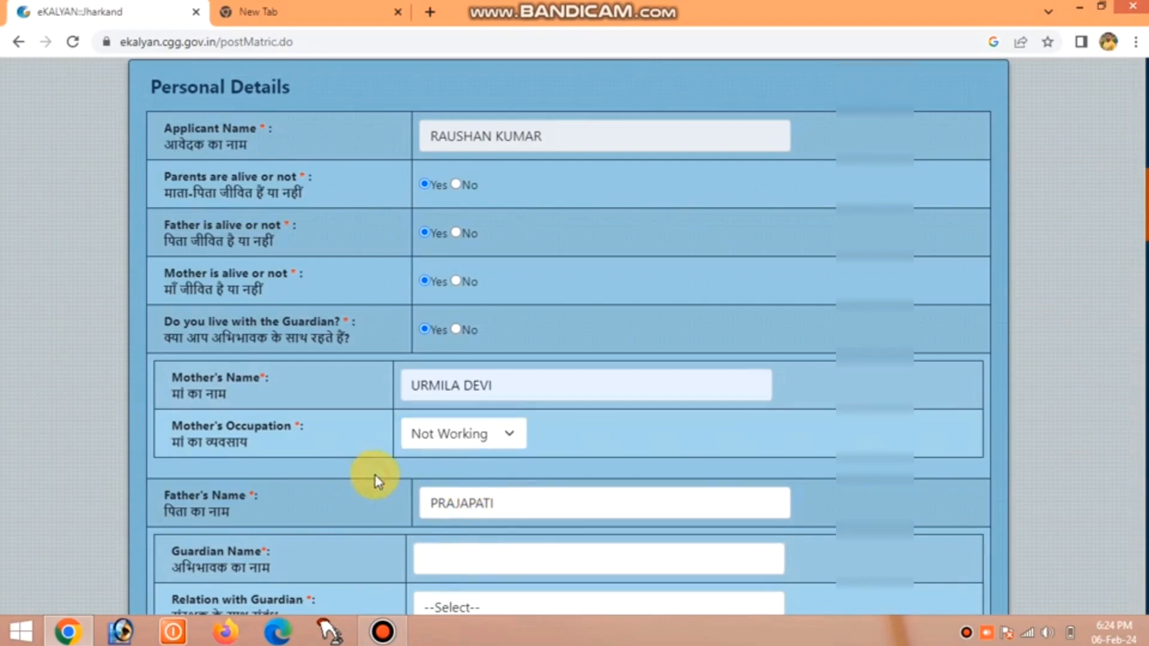
{"action": "scroll", "coordinate": [399, 455], "scroll_direction": "down", "scroll_amount": 4}
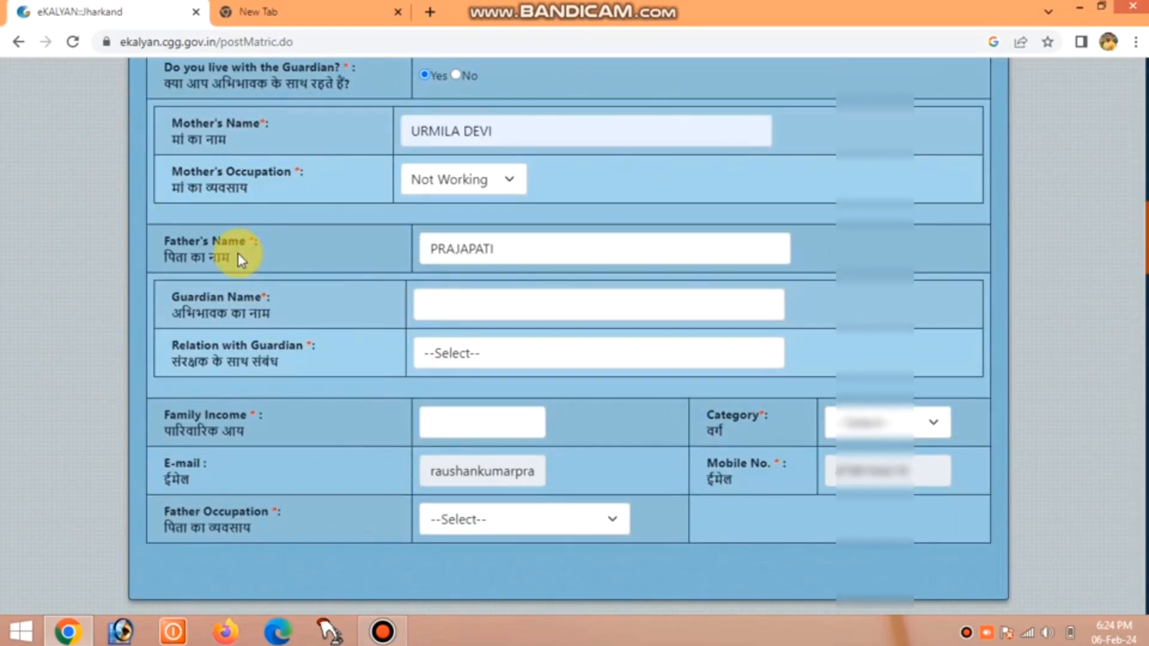
Step: Delete the father's name from the Father's Name field and dismiss the invalid text warning
{"action": "left_click", "coordinate": [476, 245]}
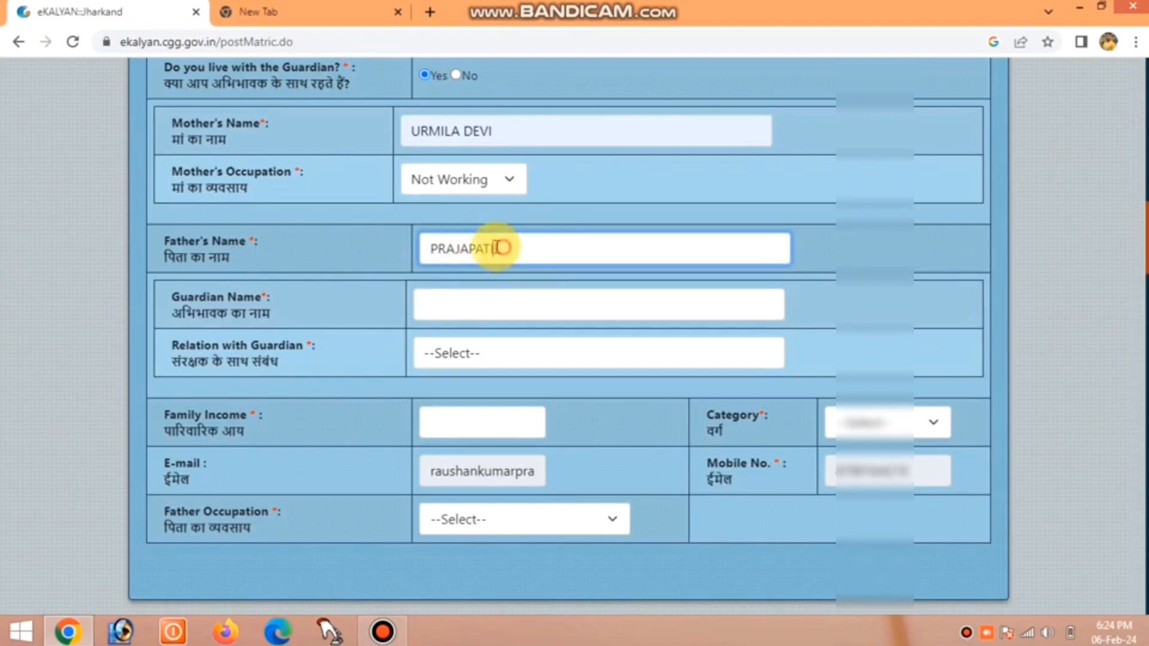
{"action": "left_click_drag", "start_coordinate": [496, 247], "coordinate": [421, 245]}
{"action": "key", "text": "BackSpace"}
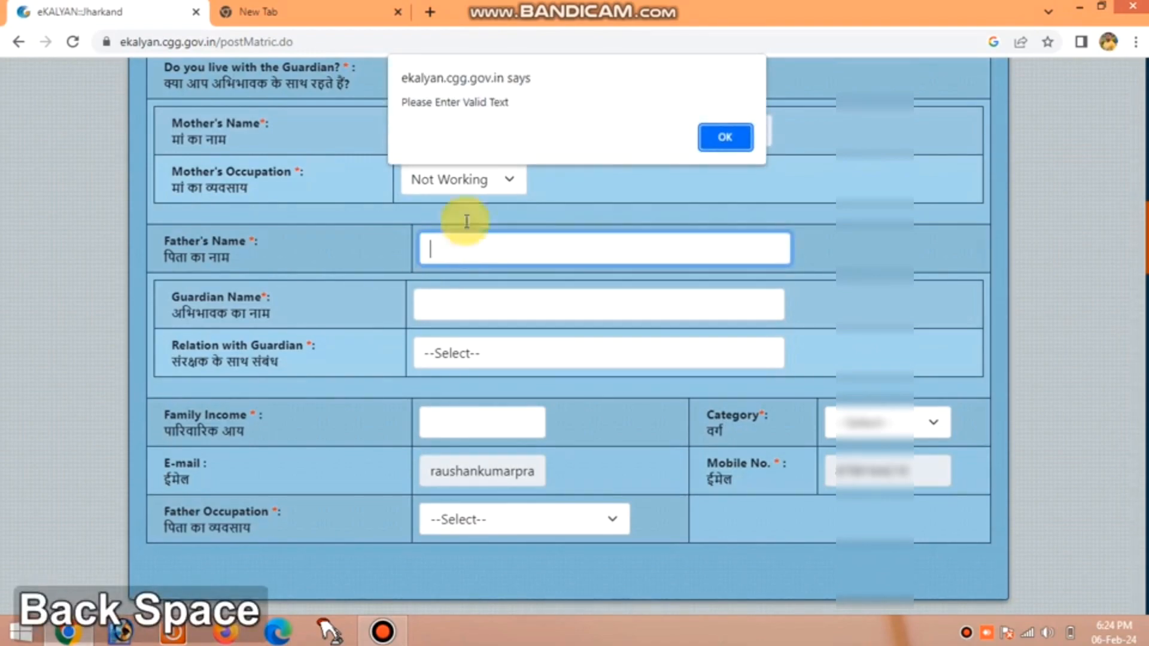
{"action": "left_click", "coordinate": [727, 138]}
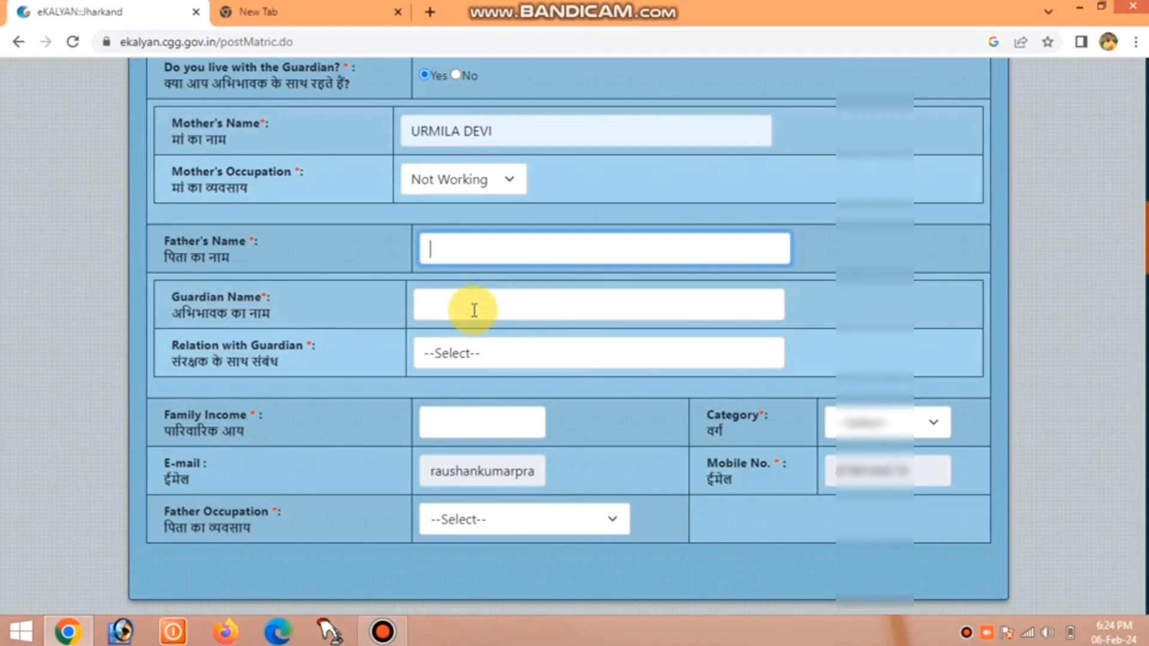
Step: Open the Relation with Guardian list and close it without choosing, moving to the family income field
{"action": "left_click", "coordinate": [470, 353]}
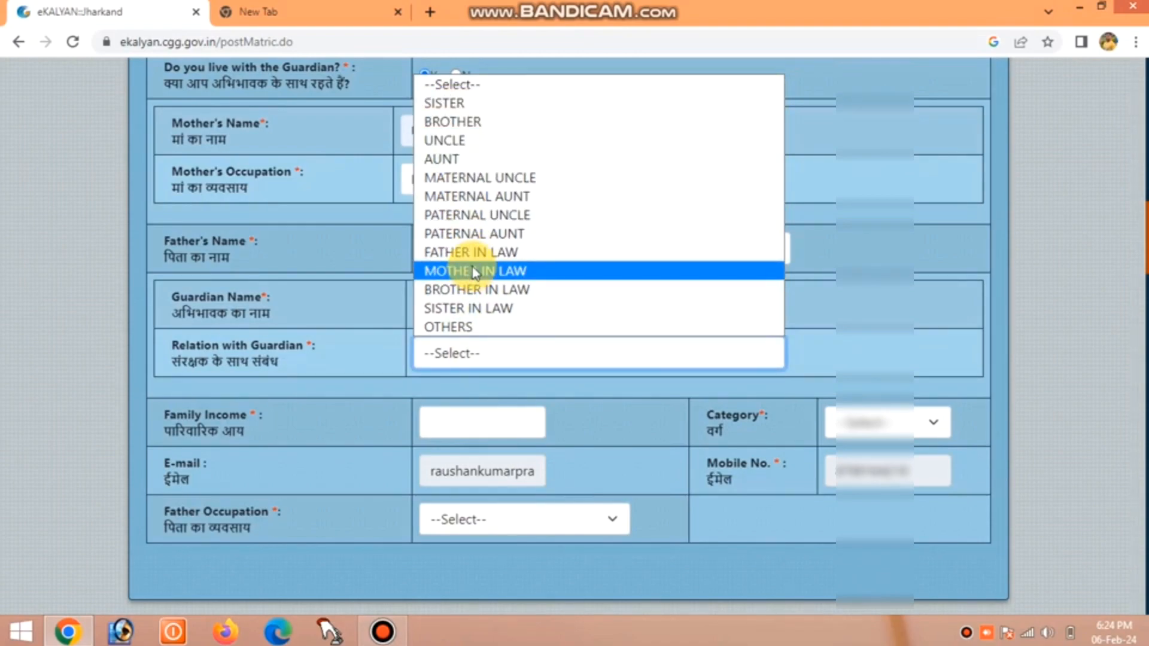
{"action": "left_click", "coordinate": [333, 303]}
{"action": "left_click", "coordinate": [477, 359]}
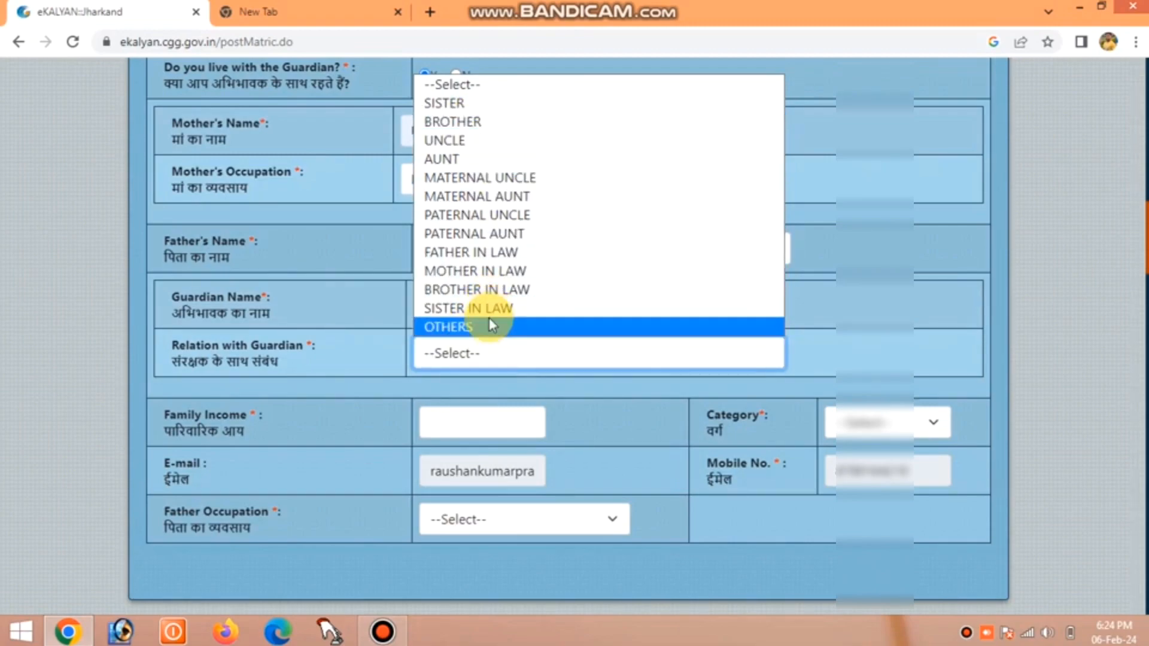
{"action": "left_click", "coordinate": [367, 354]}
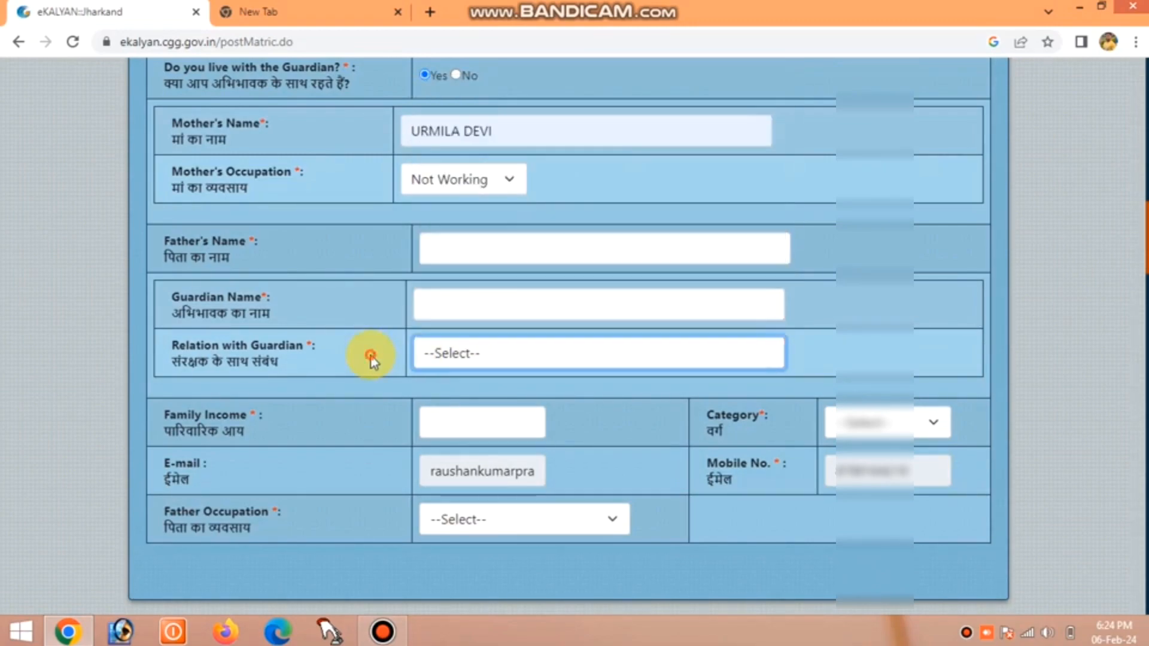
{"action": "left_click", "coordinate": [469, 424]}
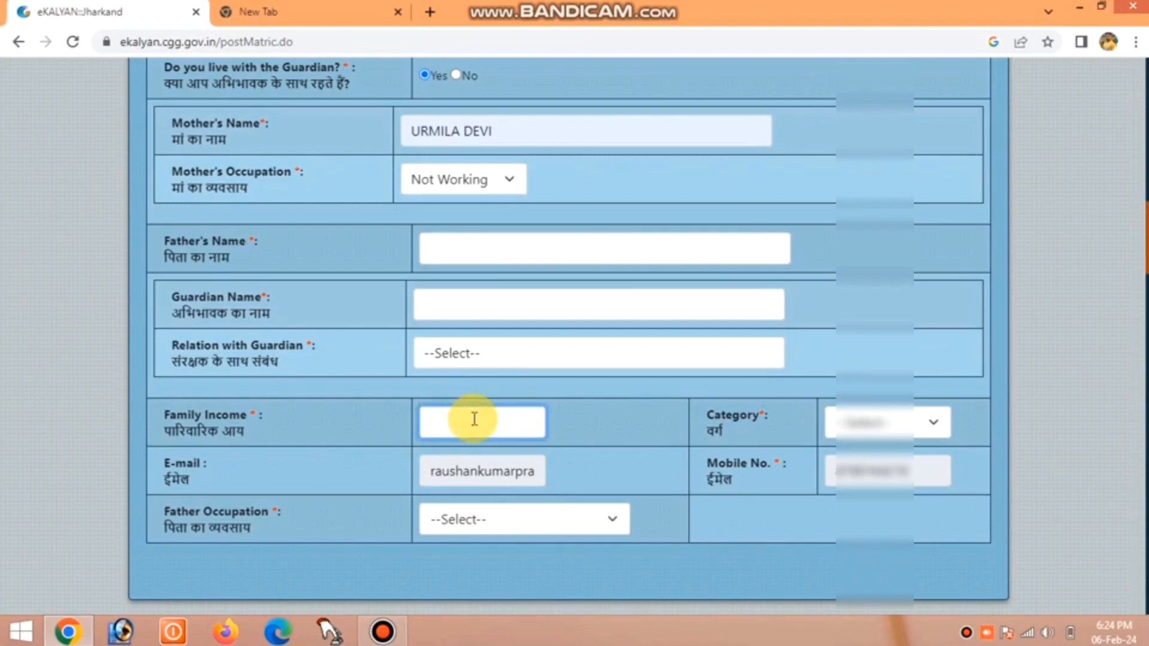
Step: Choose the student's category and set Father Occupation to Self Employed
{"action": "left_click", "coordinate": [867, 422]}
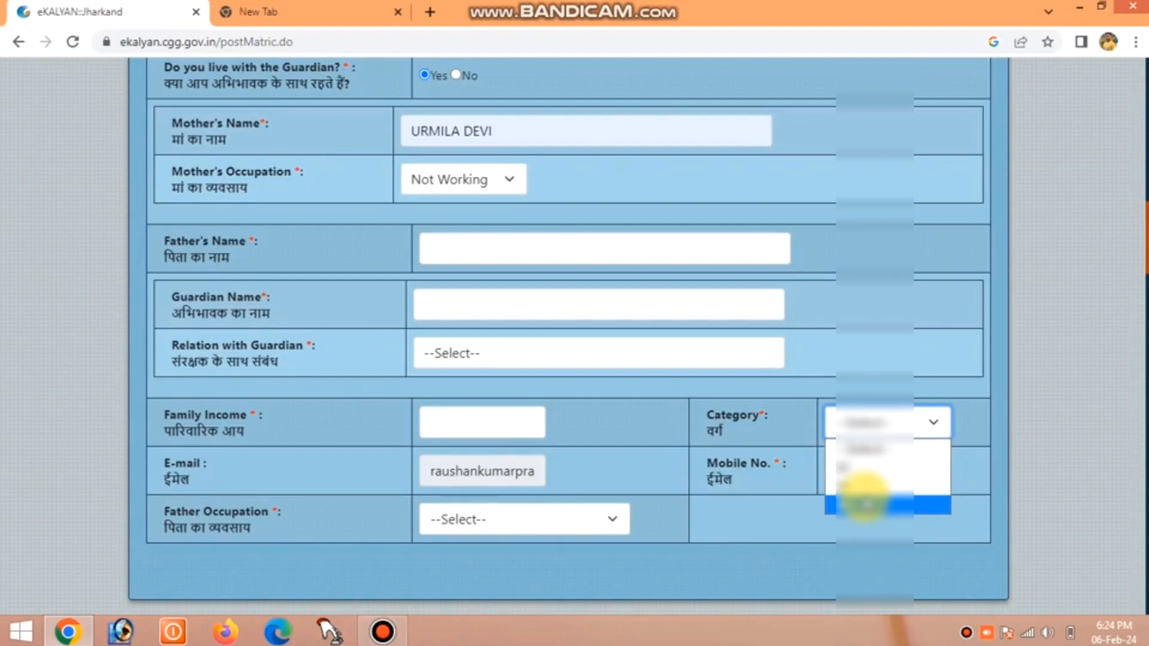
{"action": "left_click", "coordinate": [857, 497]}
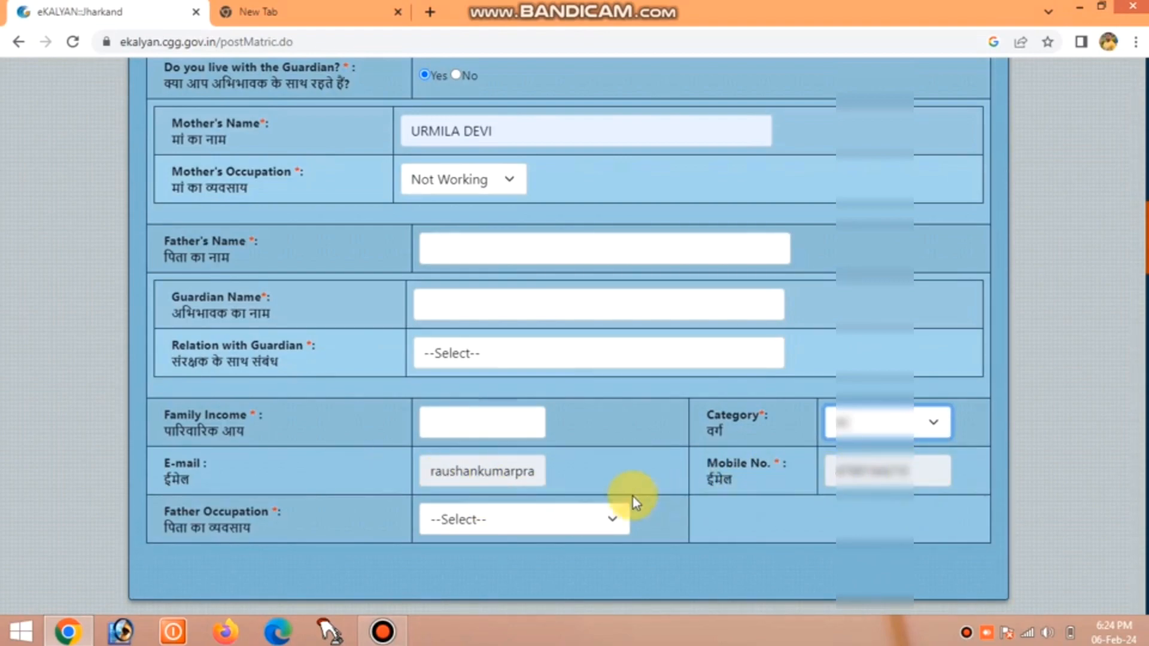
{"action": "left_click", "coordinate": [529, 521]}
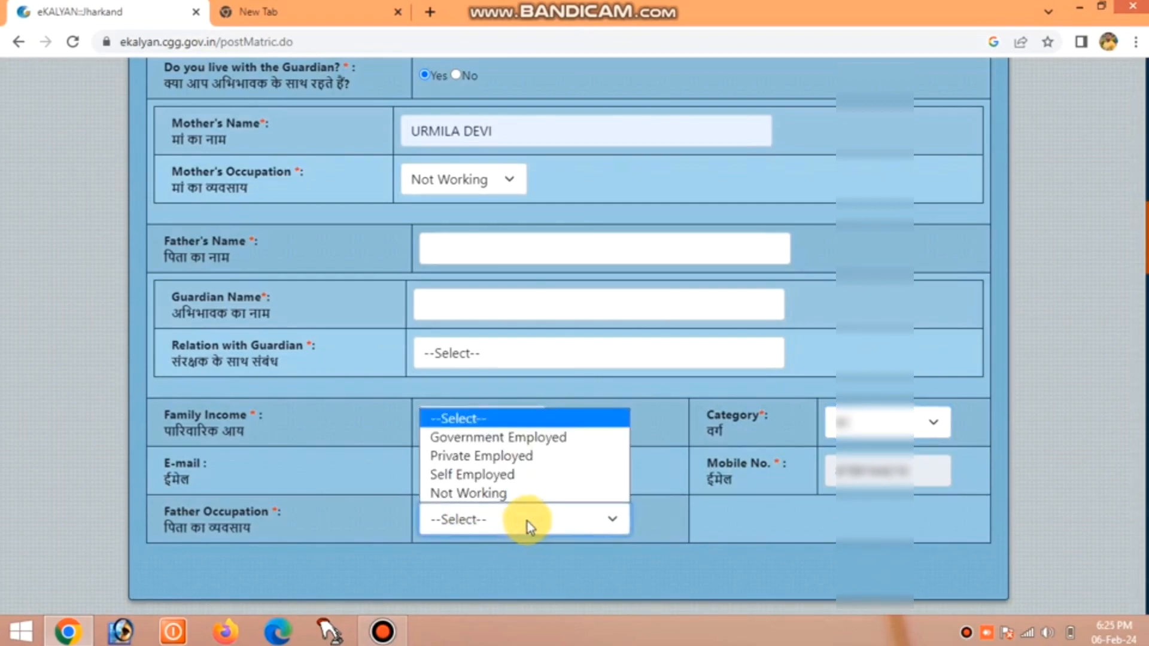
{"action": "left_click", "coordinate": [525, 476]}
Step: Scroll down to the Institution / College Details, clearing an accidental text highlight
{"action": "scroll", "coordinate": [637, 455], "scroll_direction": "down", "scroll_amount": 3}
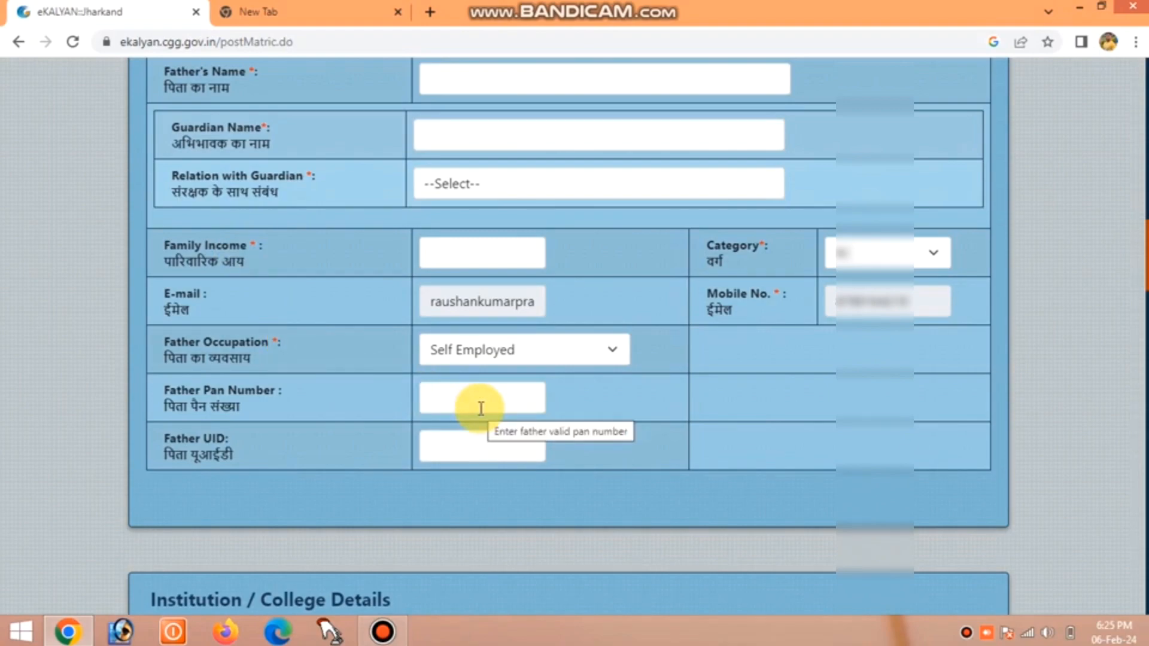
{"action": "left_click_drag", "start_coordinate": [263, 339], "coordinate": [298, 345]}
{"action": "left_click", "coordinate": [318, 340]}
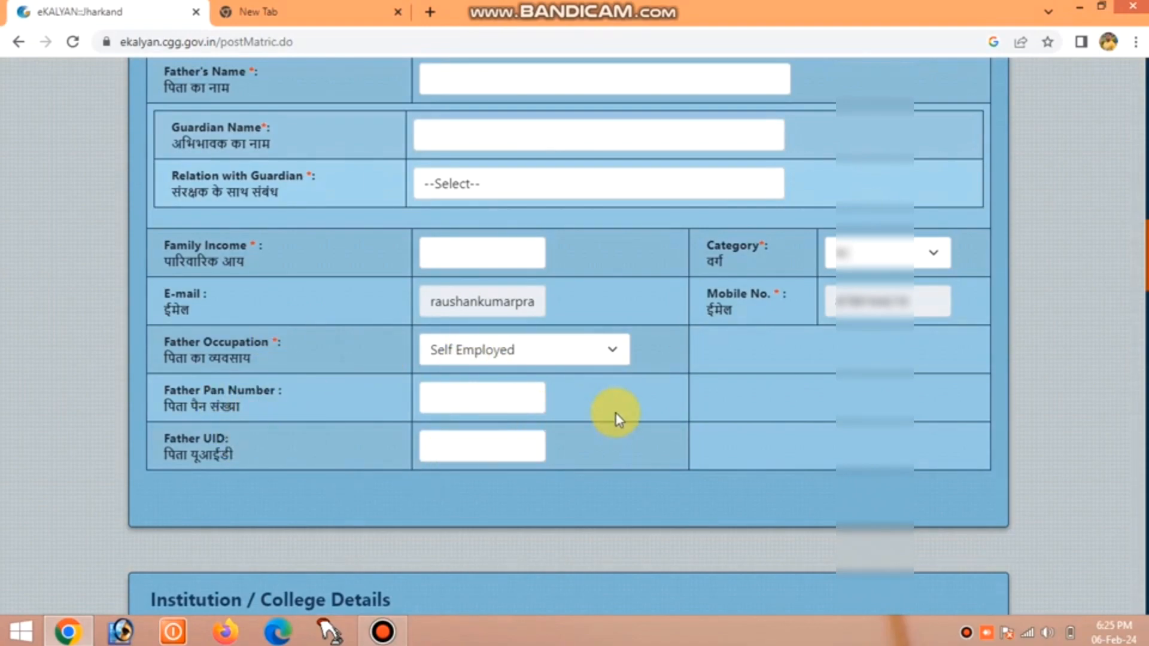
{"action": "scroll", "coordinate": [619, 414], "scroll_direction": "down", "scroll_amount": 5}
Step: Set the college District to Palamu by typing 'pala', then dismiss both loading alerts
{"action": "scroll", "coordinate": [324, 341], "scroll_direction": "down", "scroll_amount": 1}
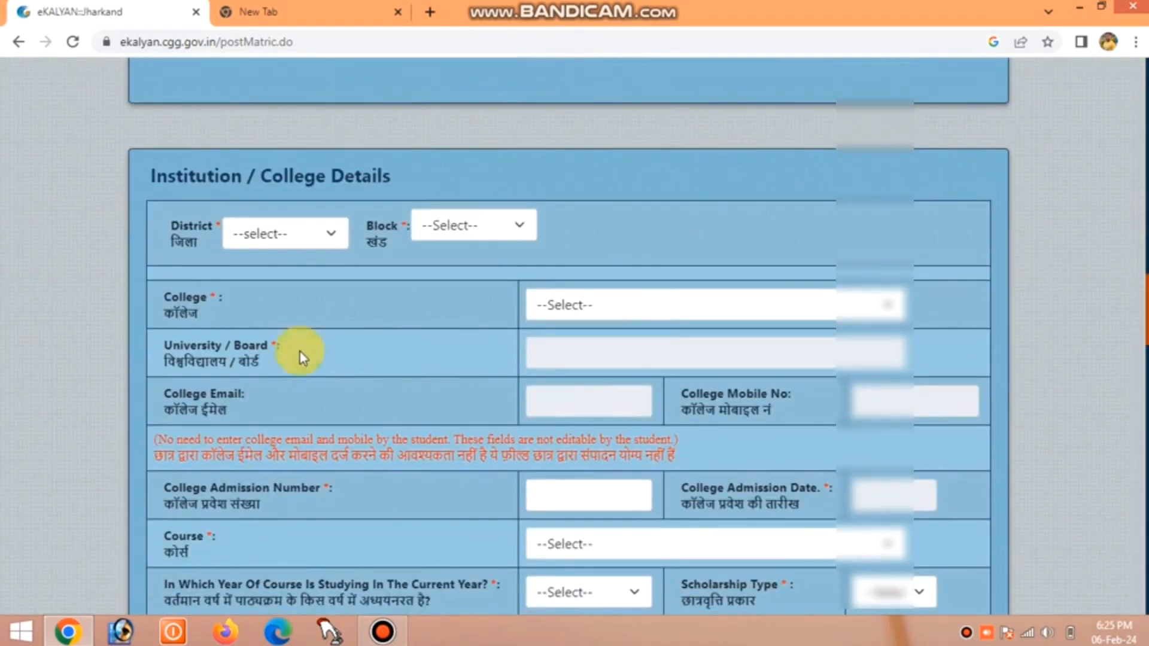
{"action": "left_click", "coordinate": [258, 233]}
{"action": "type", "text": "pala"}
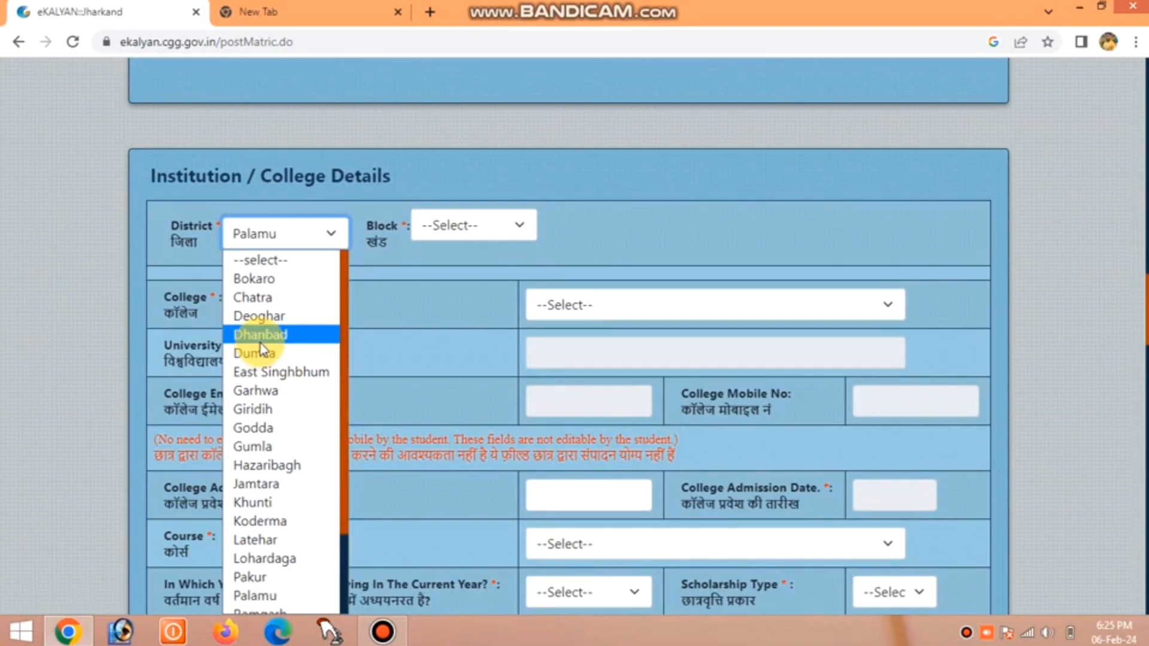
{"action": "key", "text": "Return"}
{"action": "left_click", "coordinate": [726, 139]}
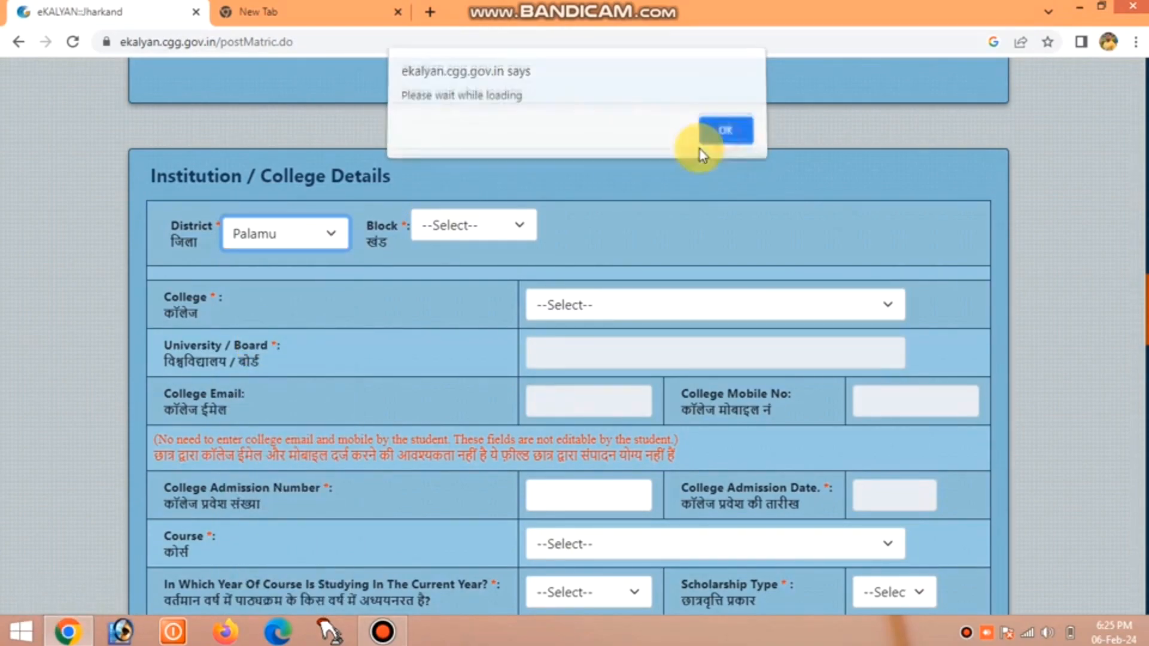
{"action": "left_click", "coordinate": [730, 138]}
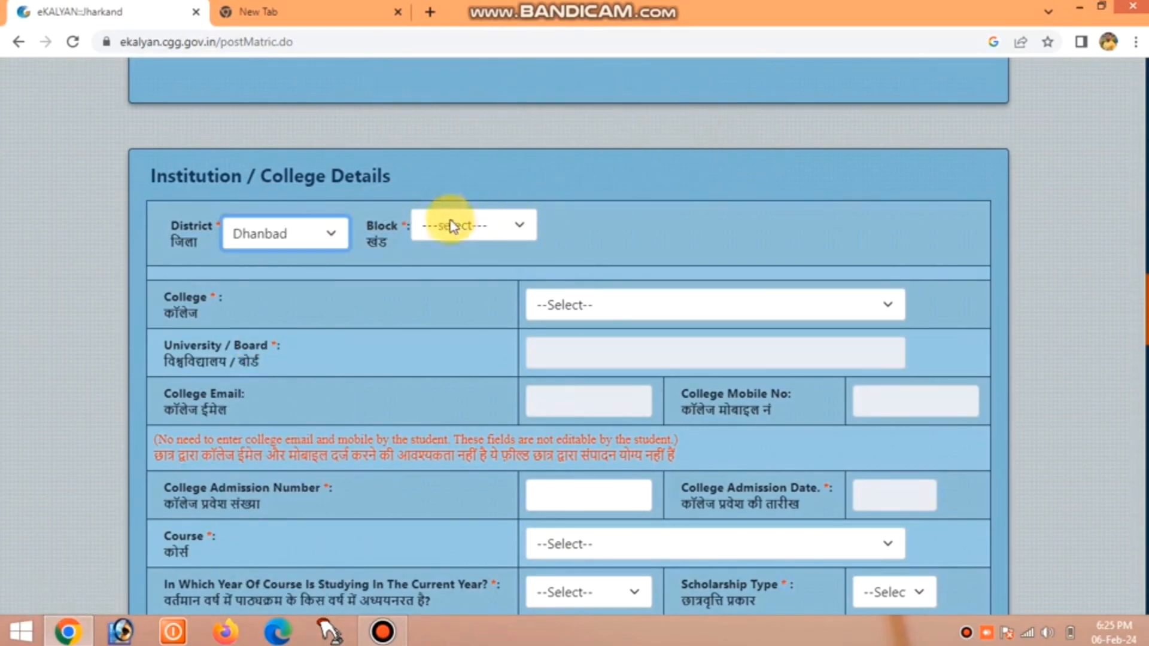
{"action": "left_click", "coordinate": [314, 231]}
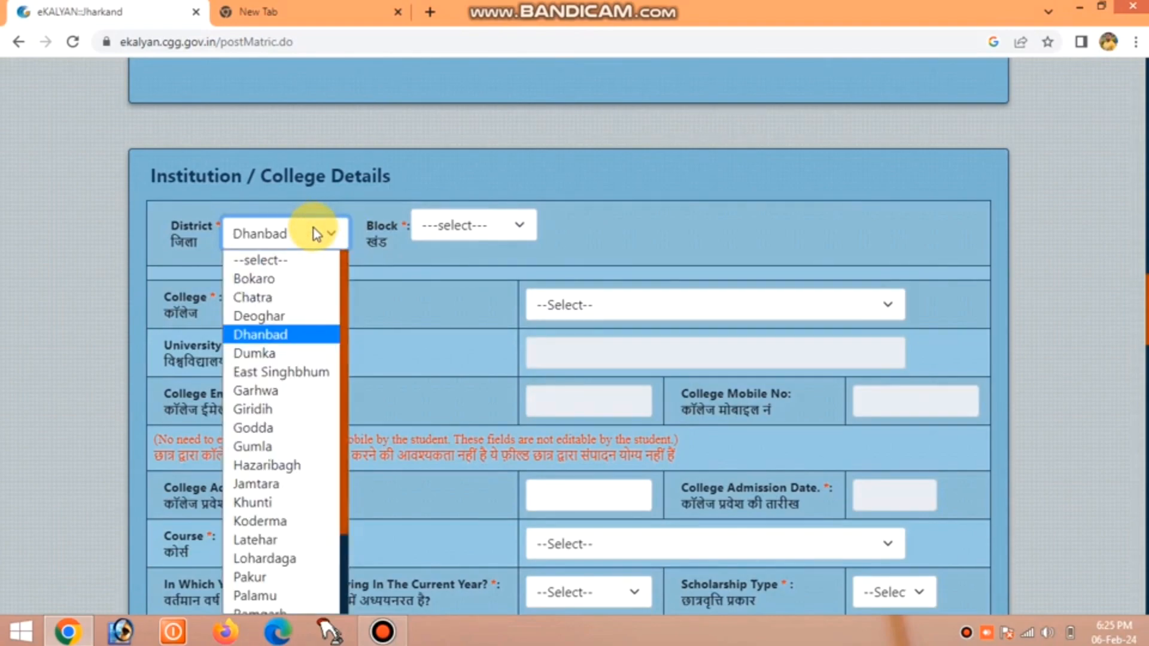
Step: Choose Hussainabad as the college Block
{"action": "key", "text": "shift+F12"}
{"action": "left_click", "coordinate": [422, 224]}
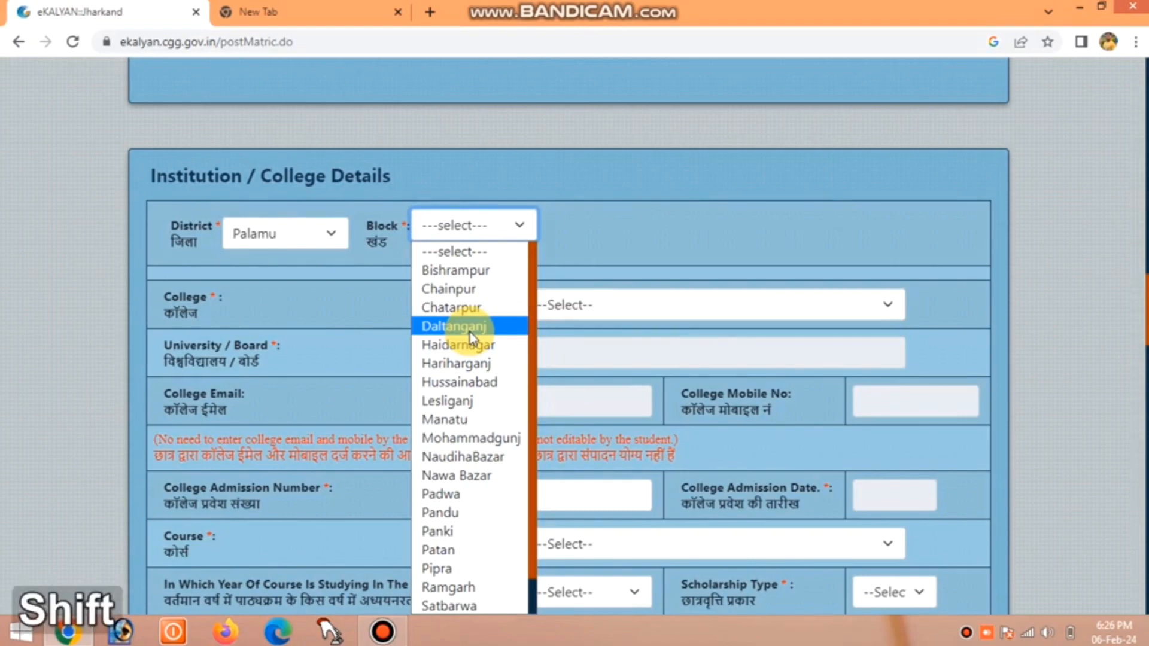
{"action": "left_click", "coordinate": [460, 382]}
{"action": "key", "text": "shift+F12"}
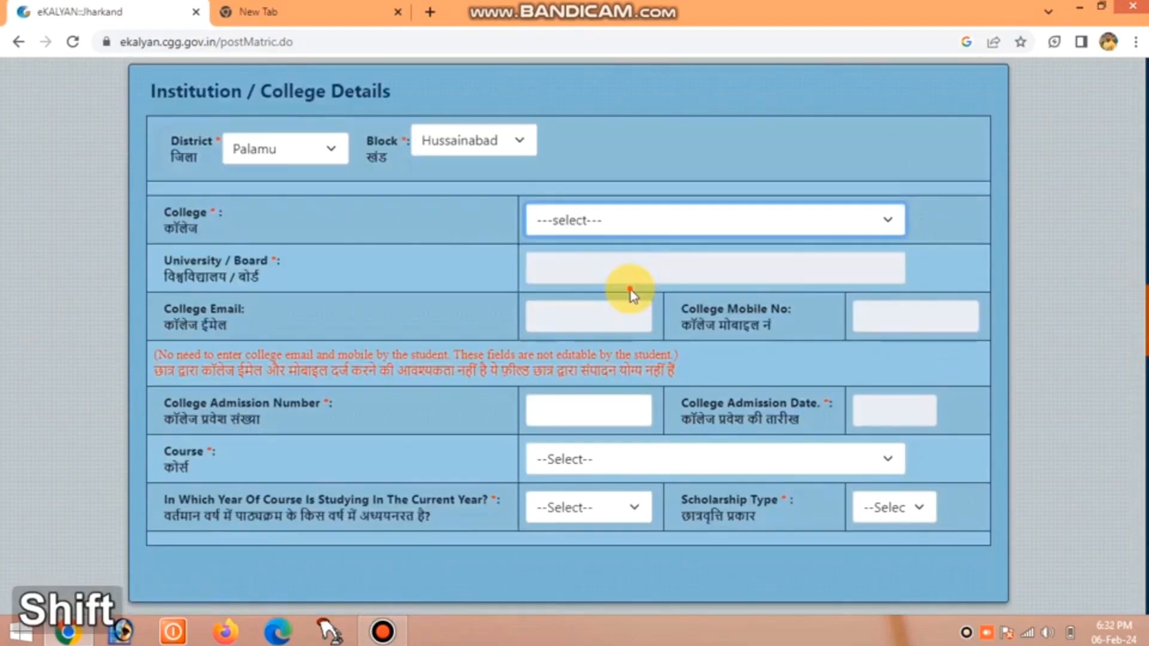
{"action": "key", "text": "shift+F12"}
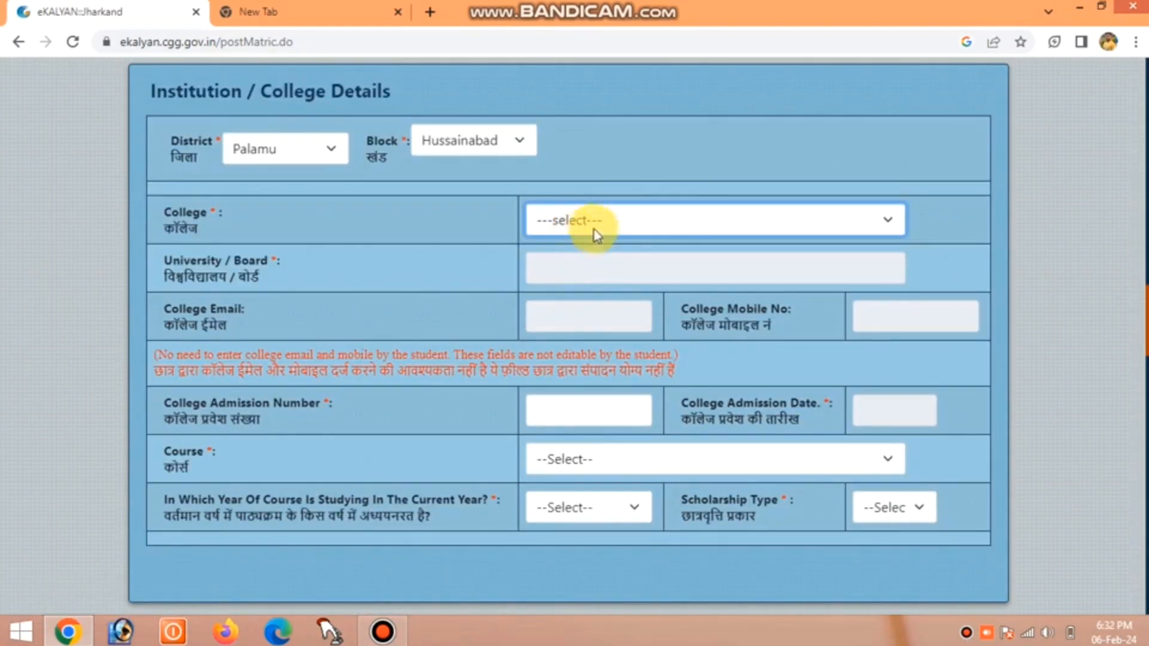
Step: Check the college, course and current year of course lists, which show no entries
{"action": "left_click", "coordinate": [624, 230]}
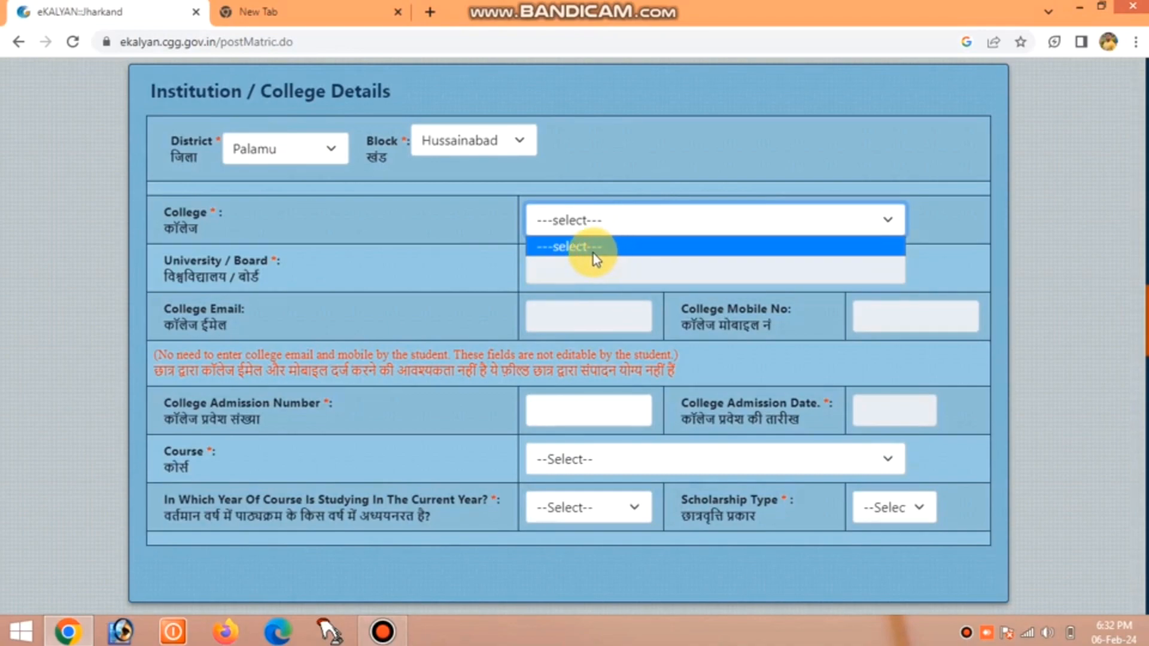
{"action": "left_click", "coordinate": [415, 257]}
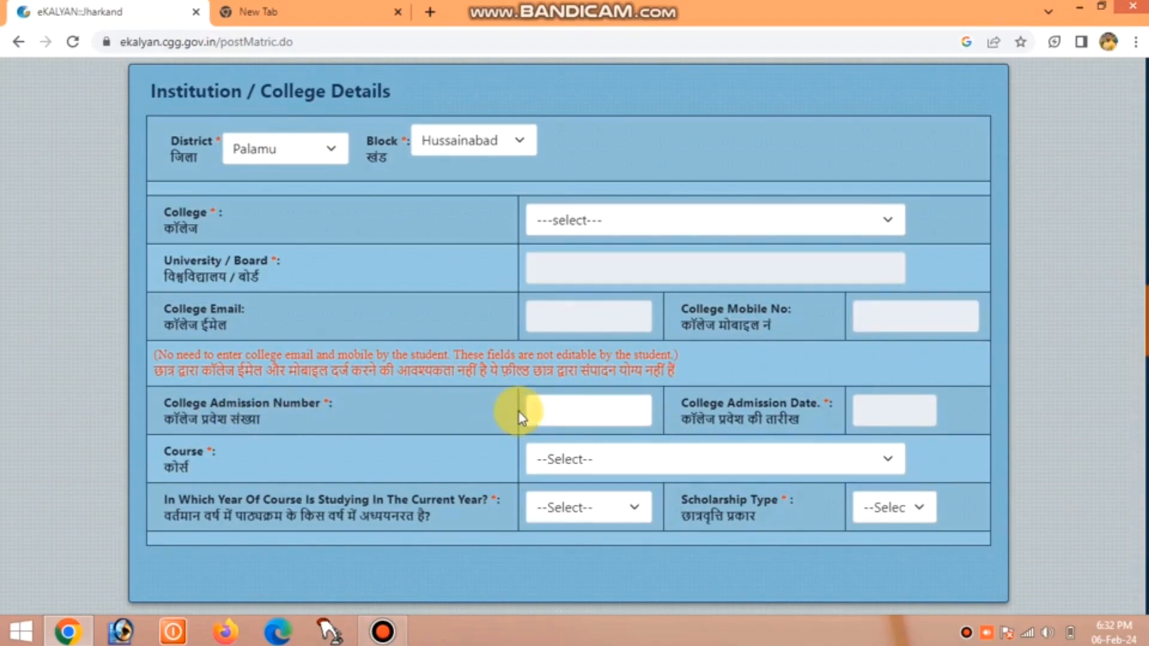
{"action": "left_click", "coordinate": [568, 411]}
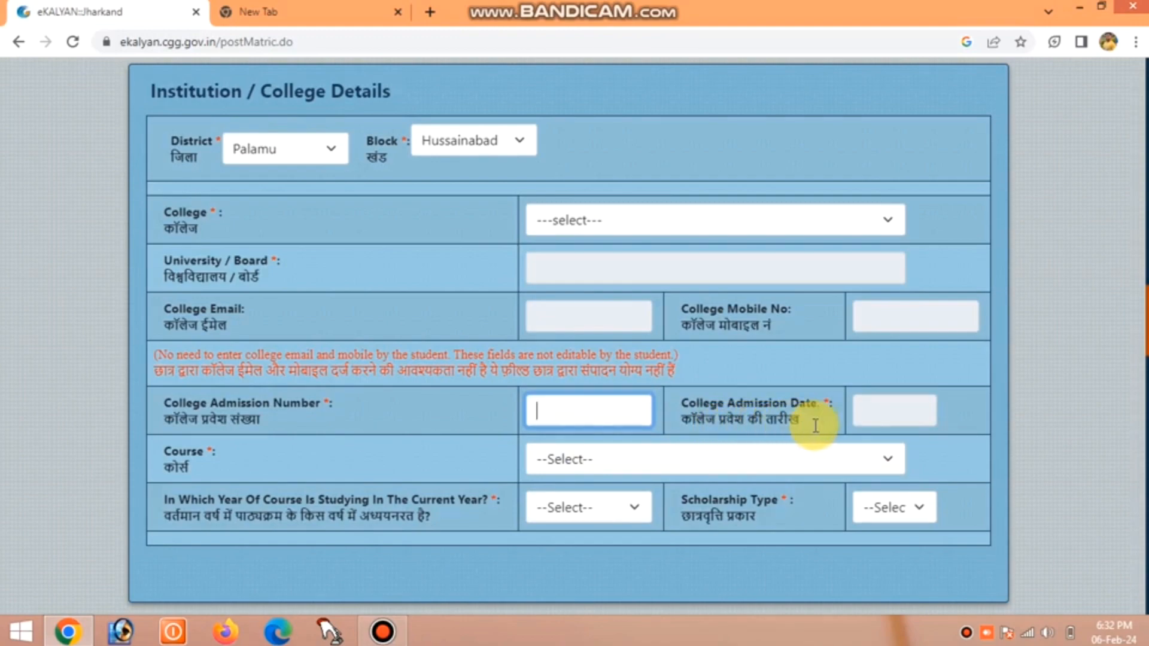
{"action": "left_click", "coordinate": [690, 469]}
{"action": "left_click", "coordinate": [605, 463]}
{"action": "left_click", "coordinate": [606, 463]}
{"action": "left_click", "coordinate": [606, 462]}
{"action": "left_click", "coordinate": [594, 230]}
{"action": "left_click", "coordinate": [590, 234]}
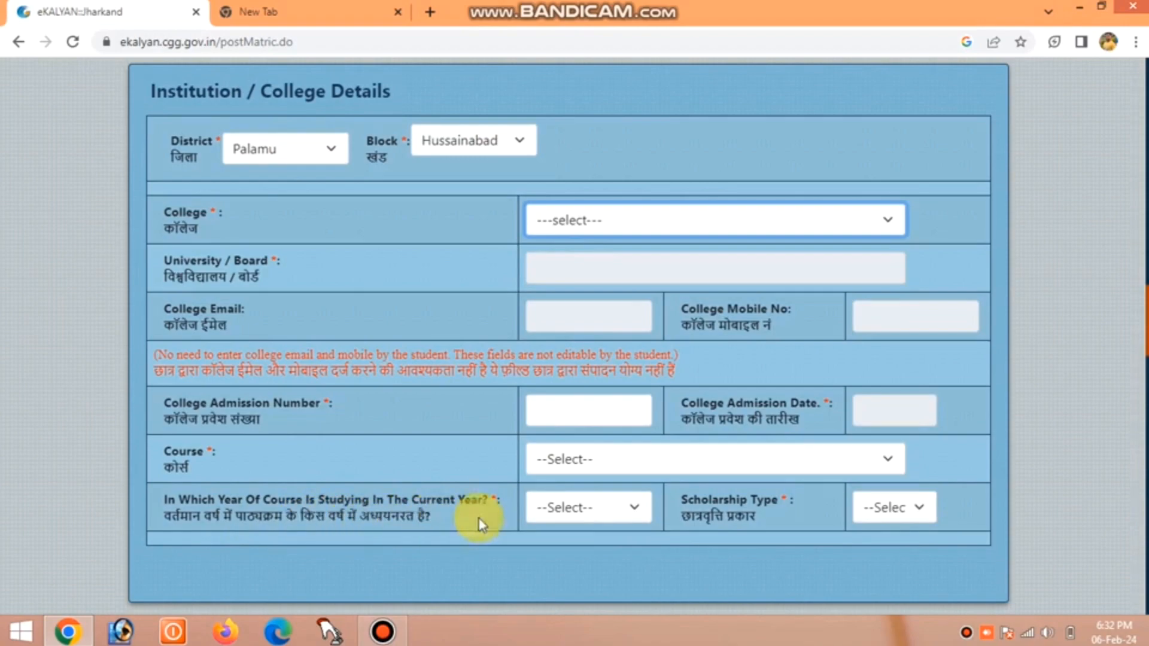
{"action": "left_click", "coordinate": [592, 507]}
{"action": "left_click", "coordinate": [593, 509]}
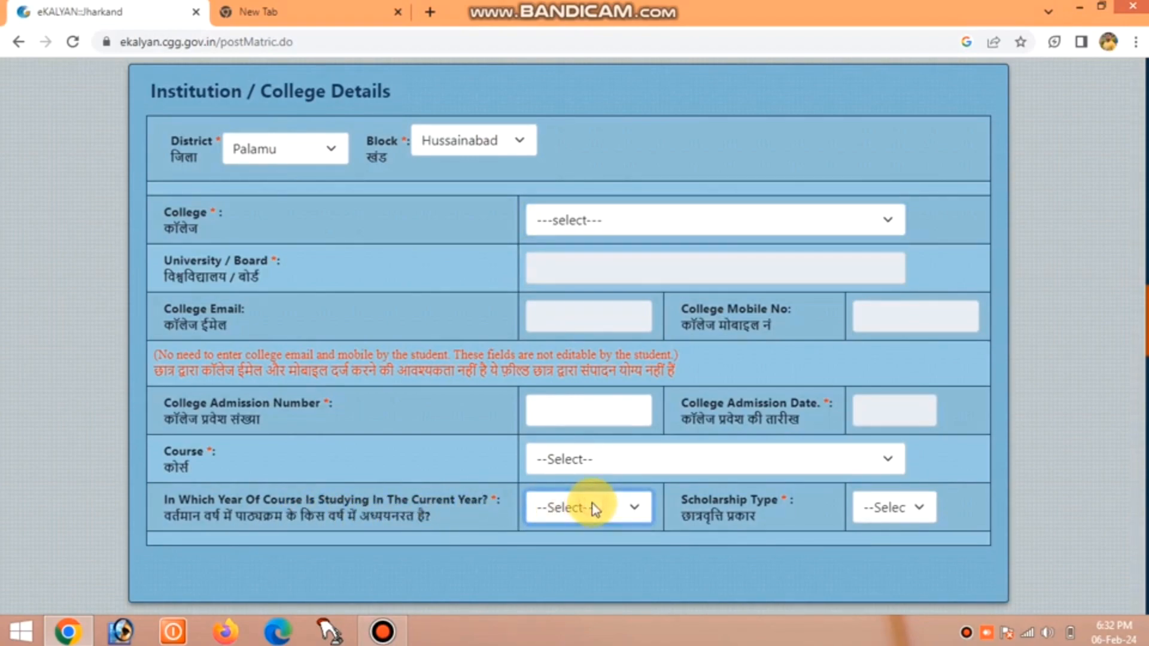
Step: Set the Scholarship Type to Day Scholar
{"action": "left_click", "coordinate": [870, 507]}
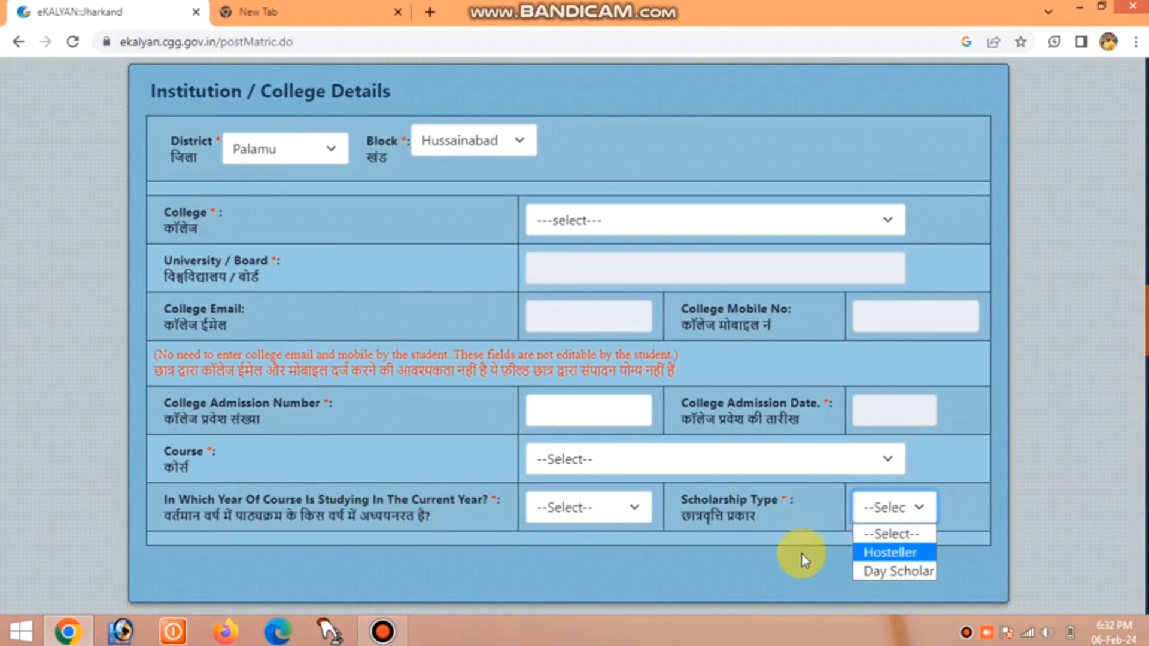
{"action": "left_click", "coordinate": [878, 574]}
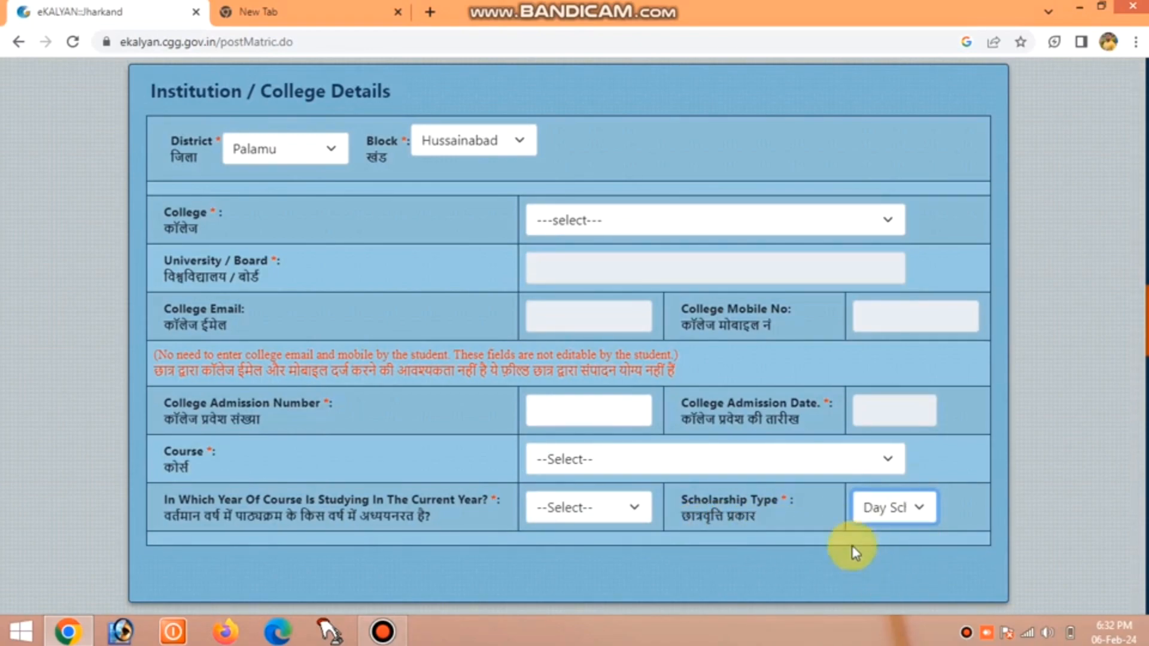
{"action": "left_click", "coordinate": [898, 525]}
{"action": "left_click", "coordinate": [894, 507]}
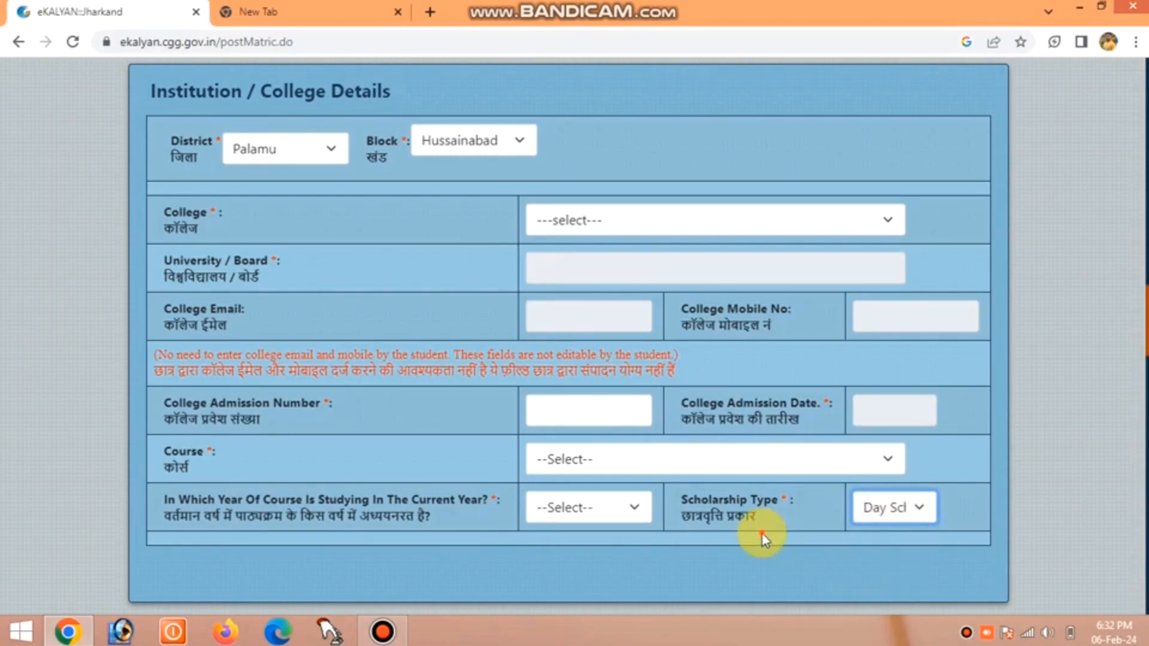
{"action": "scroll", "coordinate": [579, 400], "scroll_direction": "down", "scroll_amount": 5}
Step: Record last year's class as TENTH with a First Division result
{"action": "scroll", "coordinate": [569, 364], "scroll_direction": "down", "scroll_amount": 1}
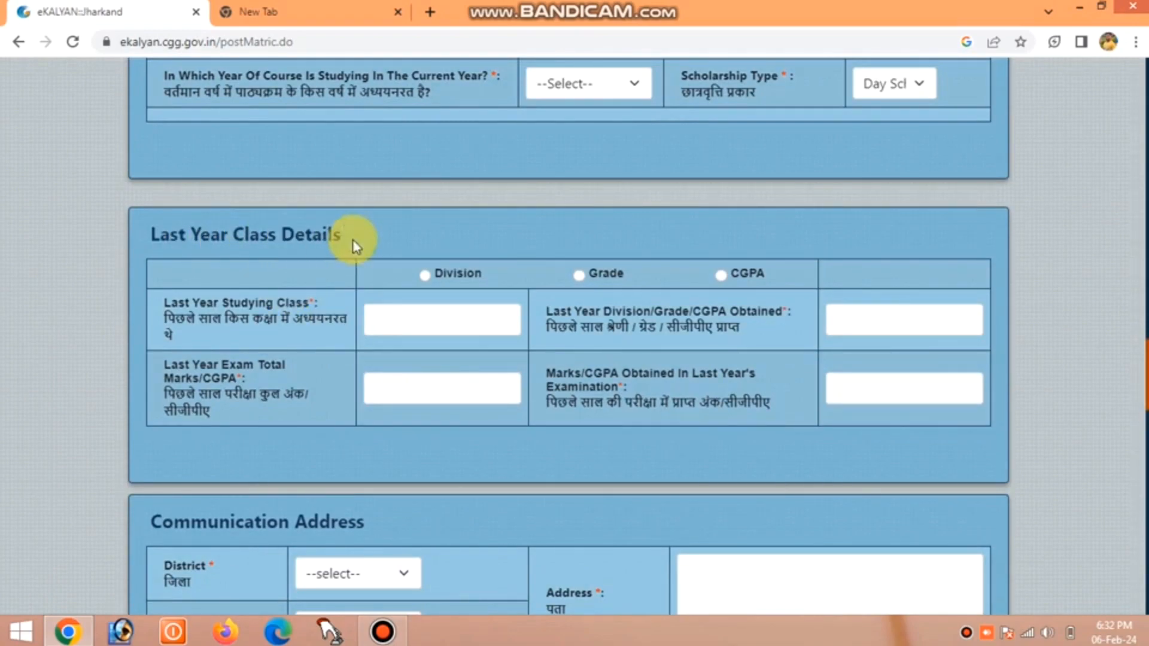
{"action": "left_click", "coordinate": [427, 275]}
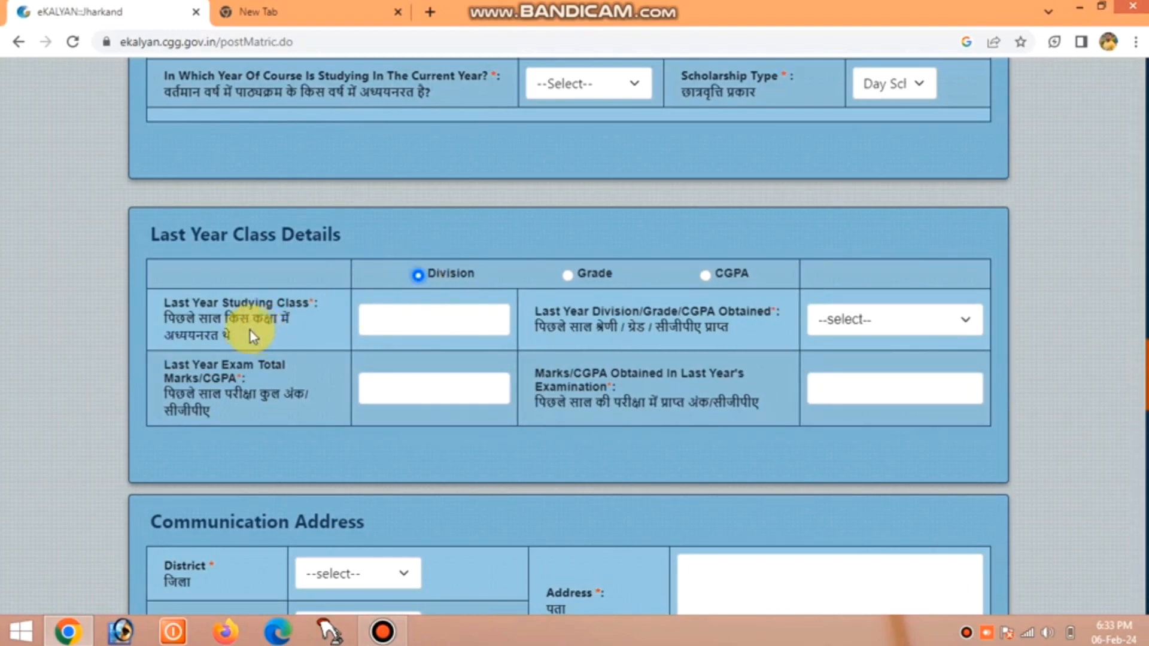
{"action": "left_click", "coordinate": [434, 320]}
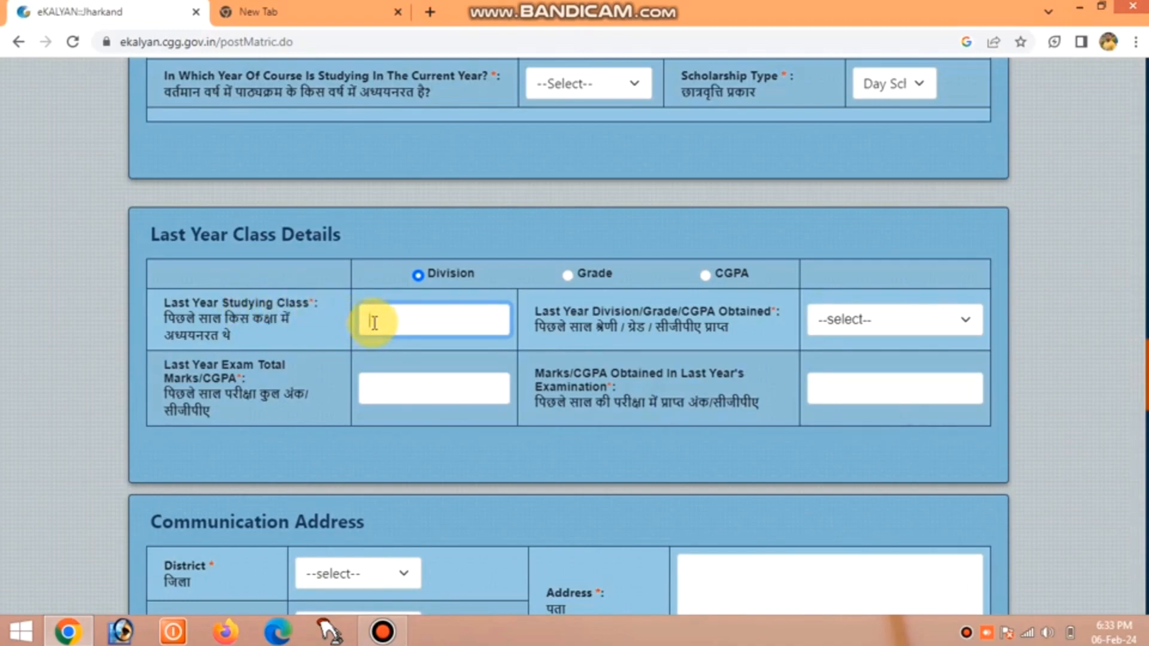
{"action": "type", "text": "0"}
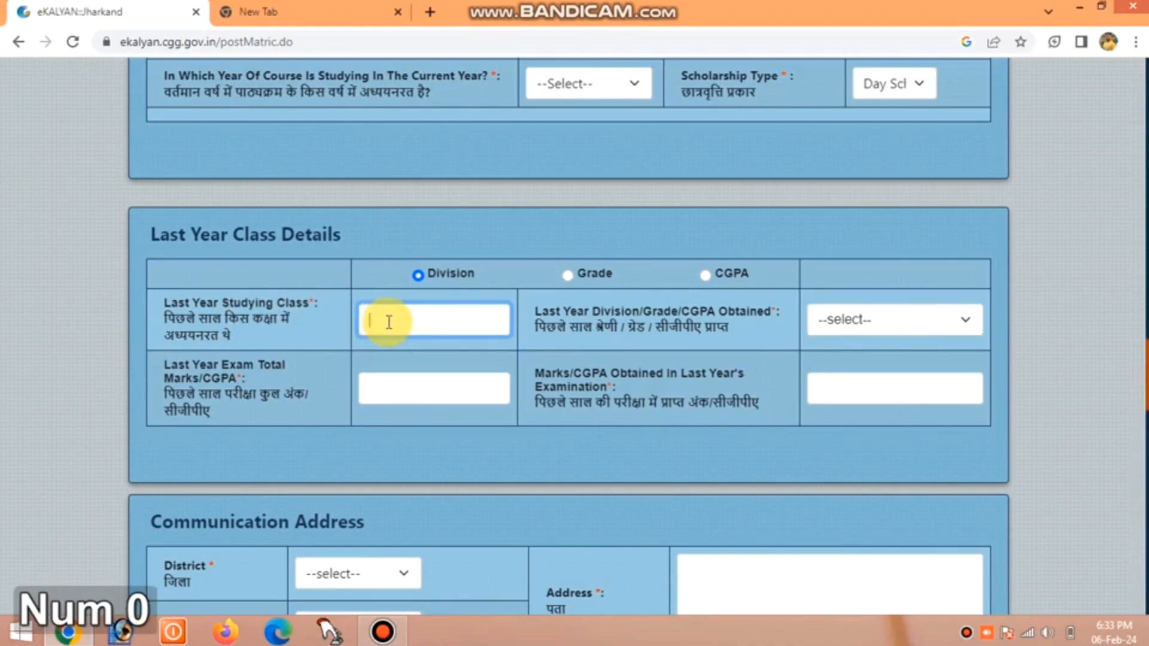
{"action": "type", "text": "TENTH"}
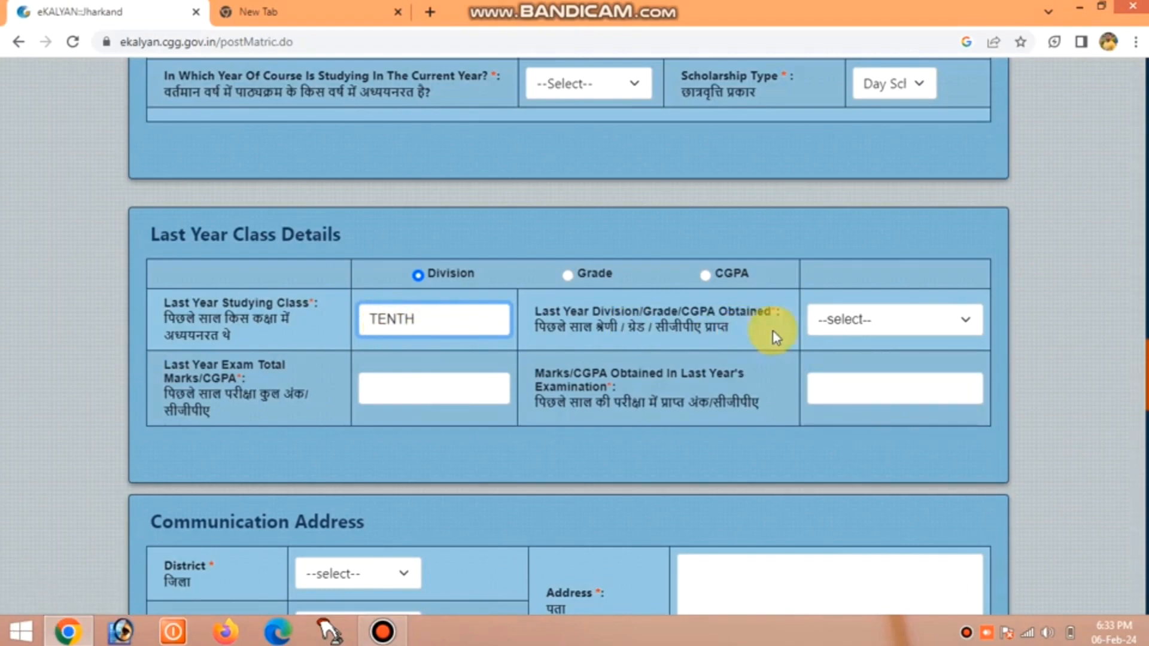
{"action": "left_click", "coordinate": [830, 331]}
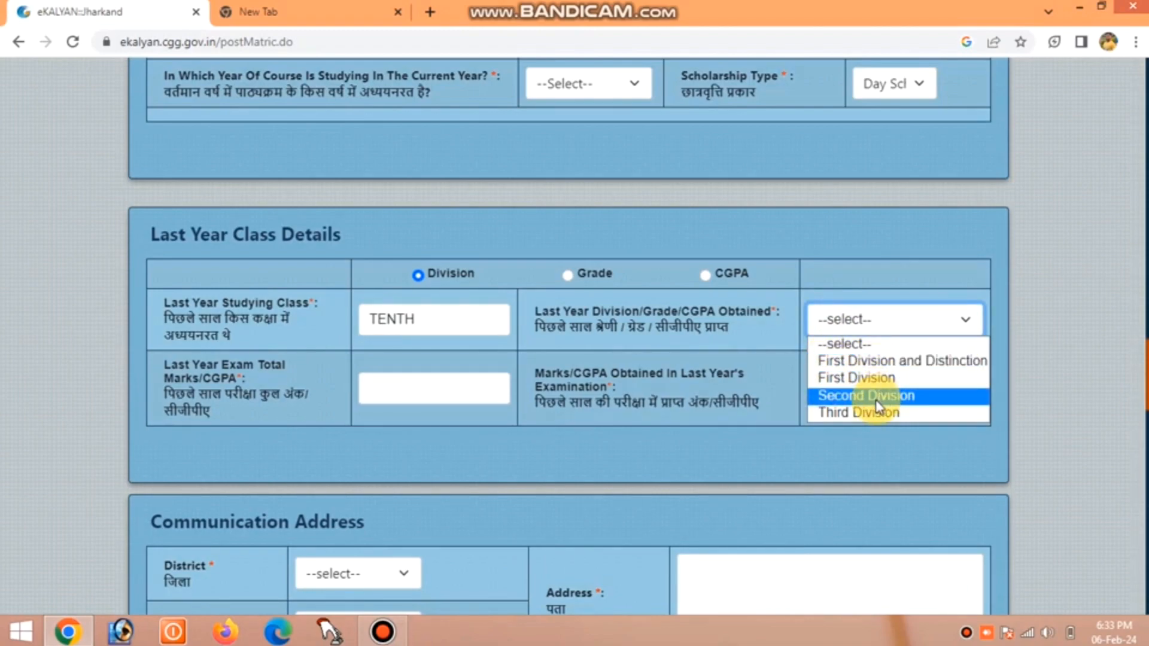
{"action": "left_click", "coordinate": [868, 377]}
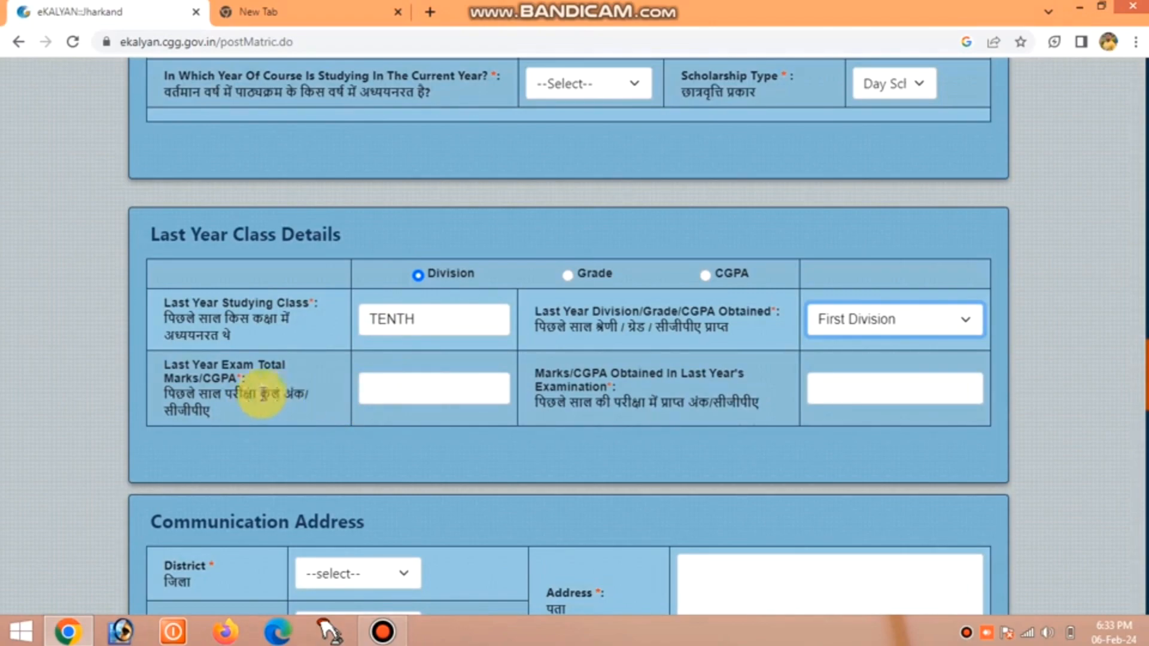
Step: Enter last year's total marks as 500 and marks obtained as 430
{"action": "left_click", "coordinate": [413, 386]}
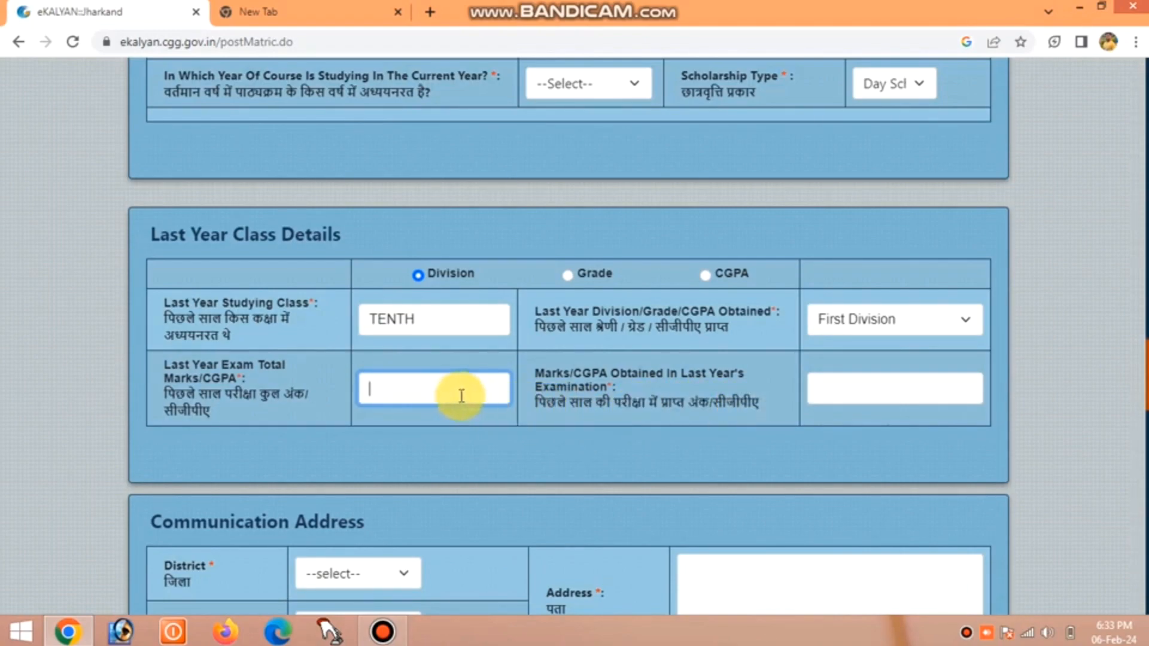
{"action": "type", "text": "5"}
{"action": "key", "text": "Tab"}
{"action": "type", "text": "430"}
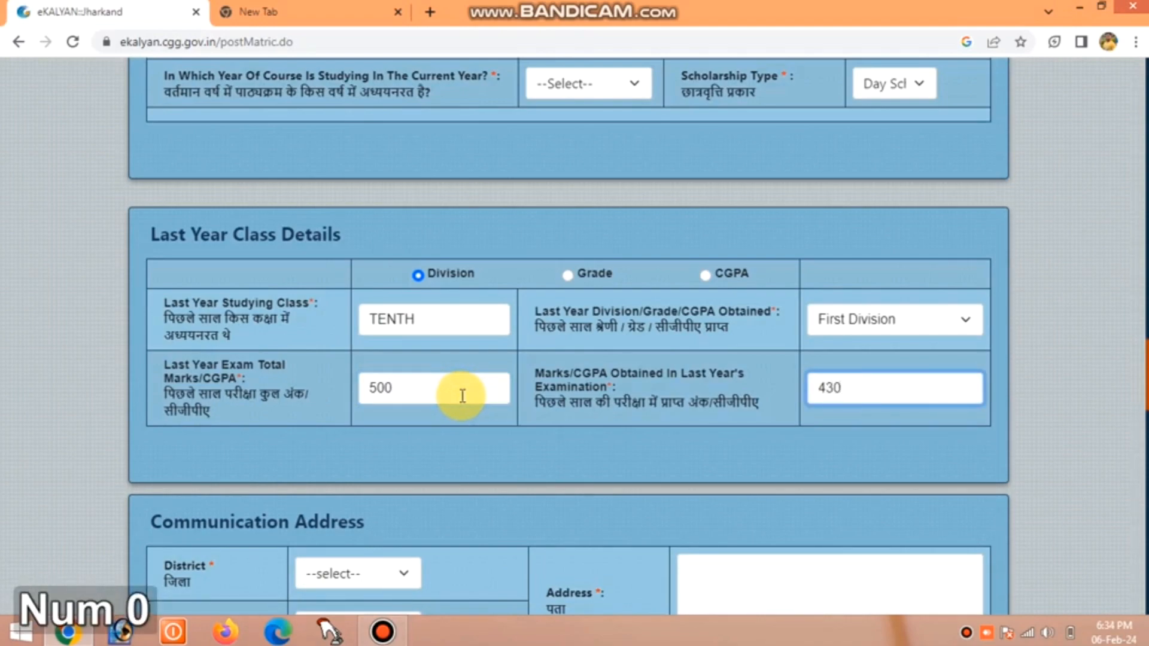
{"action": "key", "text": "Tab"}
{"action": "key", "text": "Caps_Lock"}
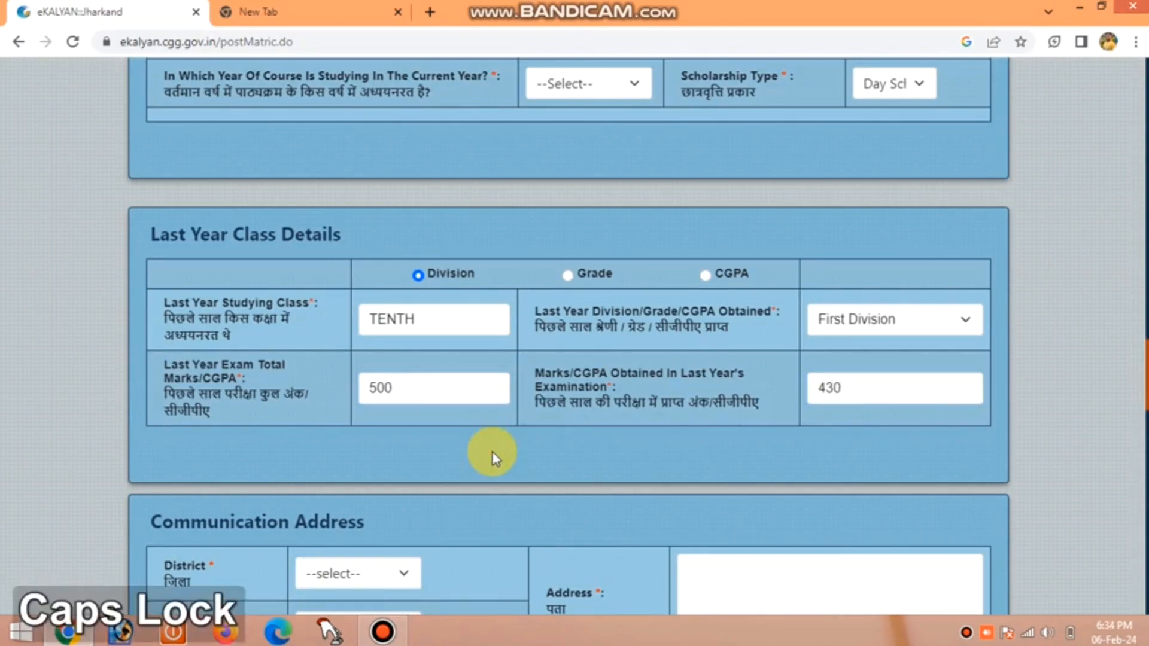
Step: Set the Communication Address district to Palamu and dismiss the loading alert
{"action": "key", "text": "shift+F12"}
{"action": "scroll", "coordinate": [493, 453], "scroll_direction": "down", "scroll_amount": 5}
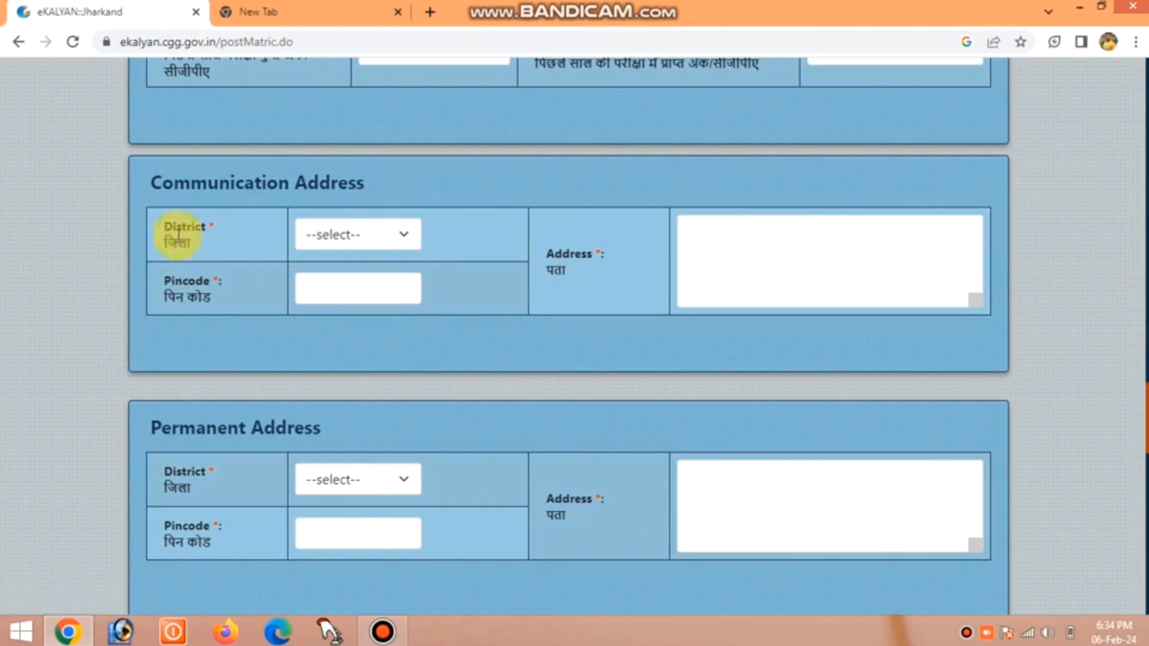
{"action": "left_click", "coordinate": [357, 237]}
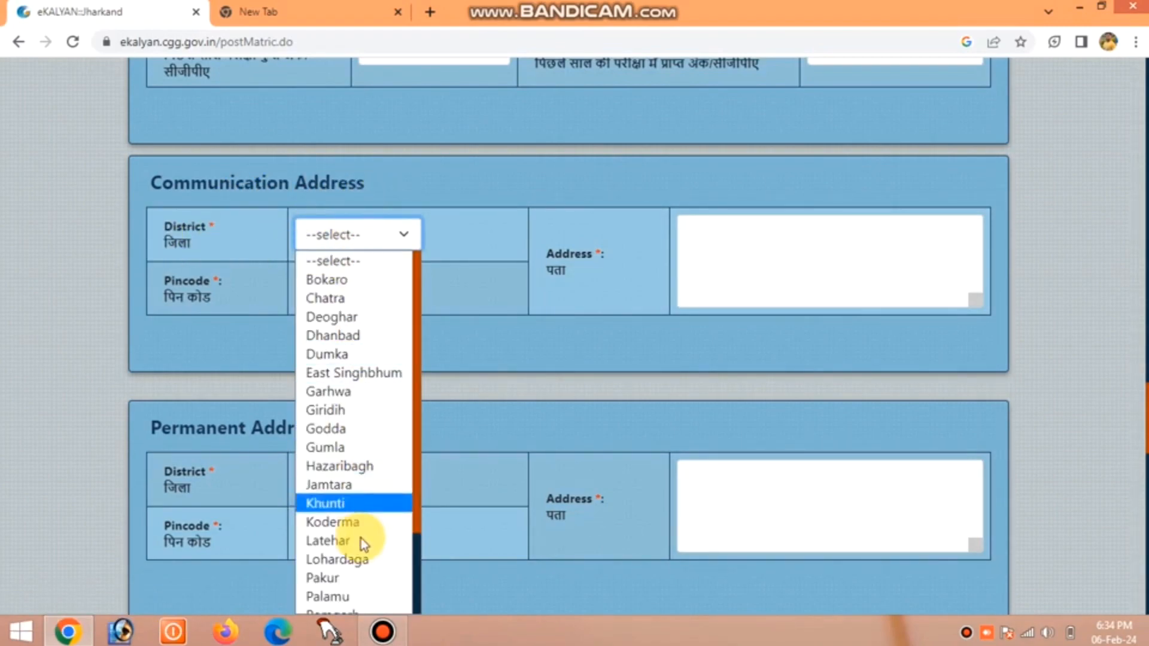
{"action": "left_click", "coordinate": [346, 597]}
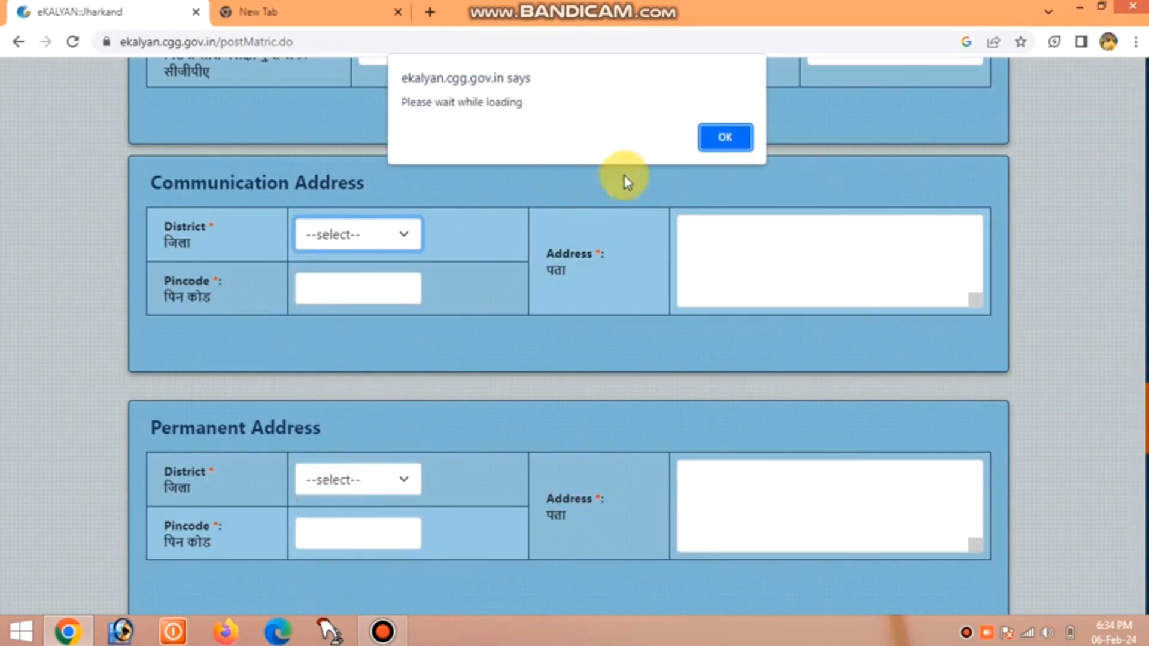
{"action": "left_click", "coordinate": [734, 136]}
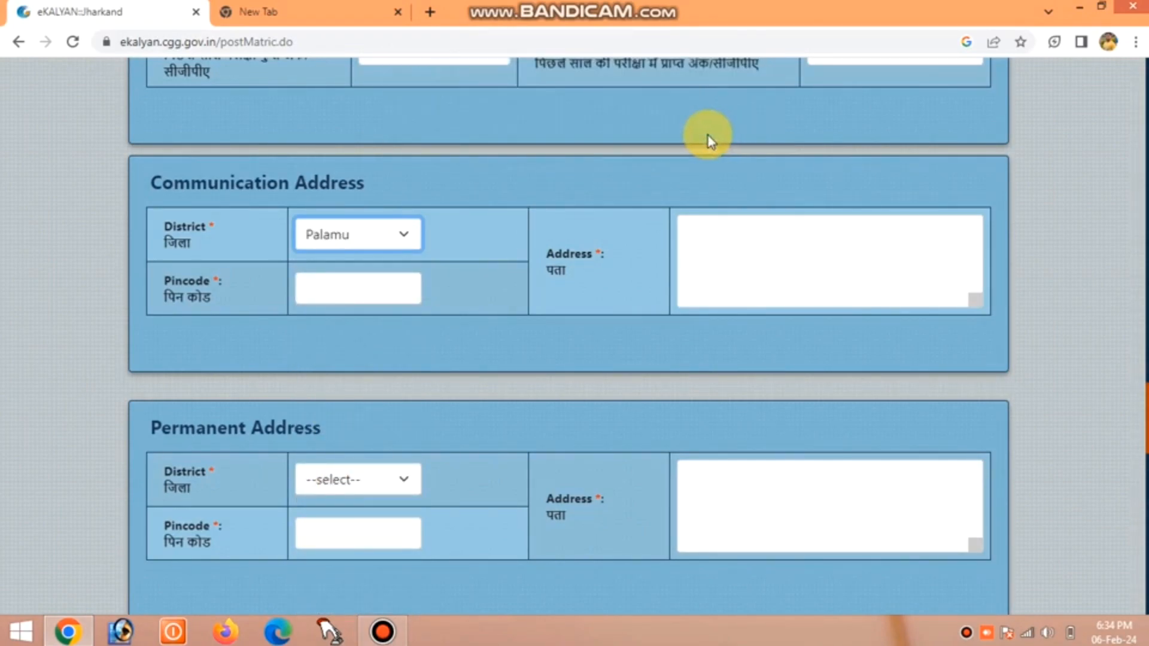
{"action": "left_click", "coordinate": [318, 296]}
{"action": "left_click", "coordinate": [770, 247]}
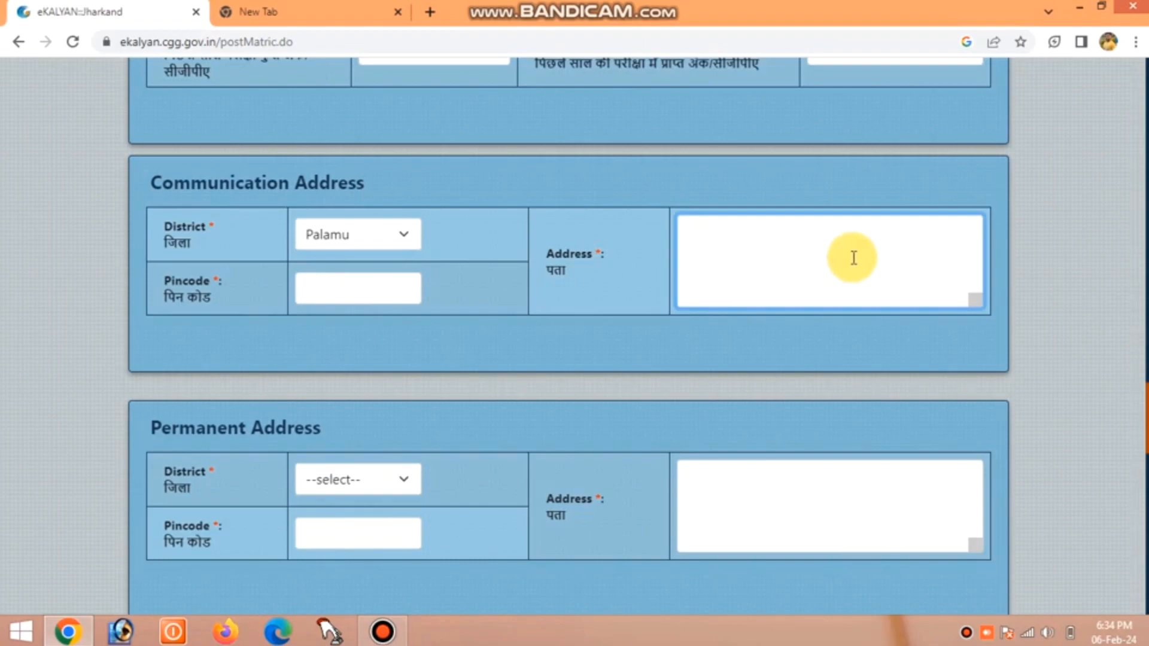
Step: Set the Permanent Address district to Palamu and dismiss the loading alert
{"action": "scroll", "coordinate": [411, 313], "scroll_direction": "down", "scroll_amount": 1}
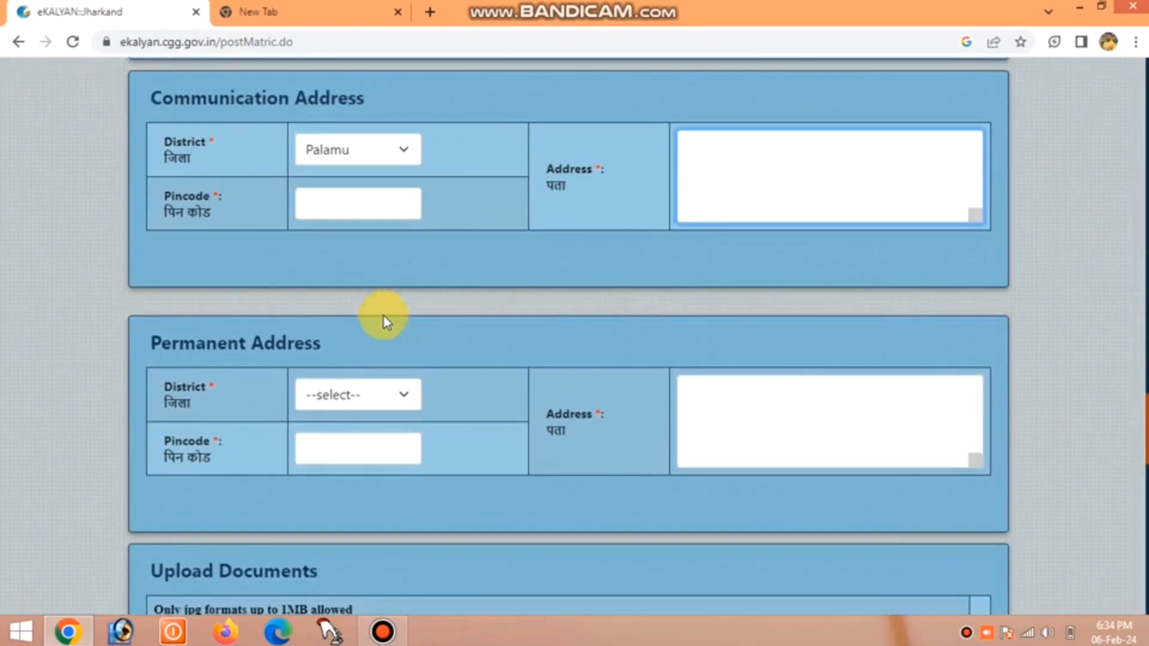
{"action": "left_click", "coordinate": [332, 395]}
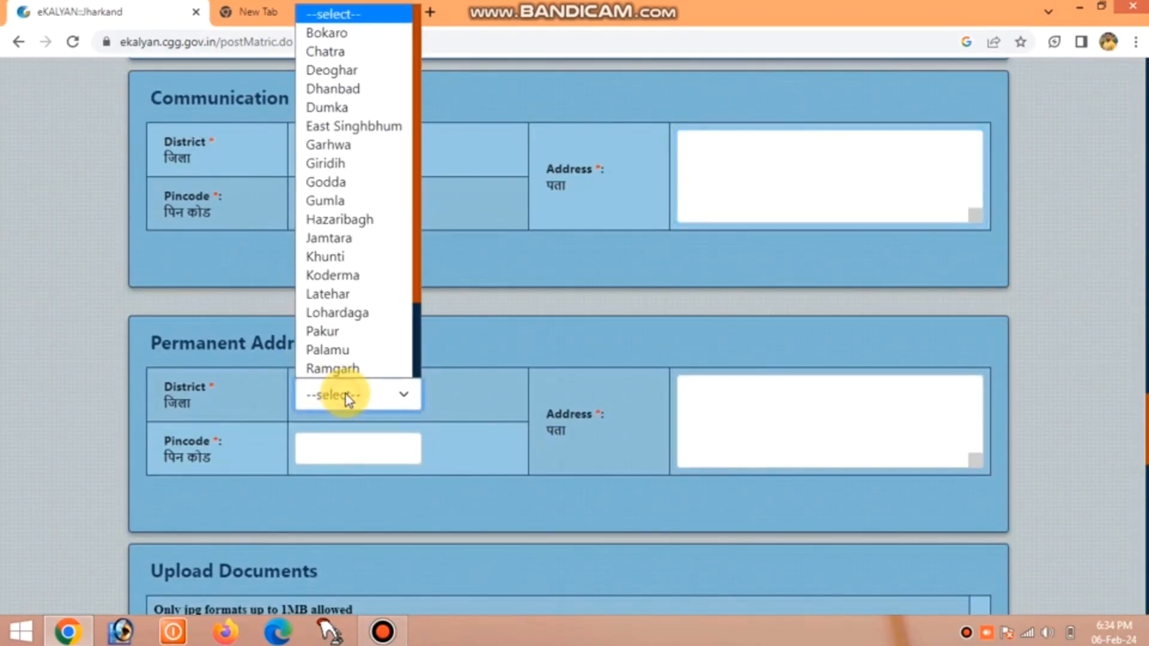
{"action": "left_click", "coordinate": [344, 350]}
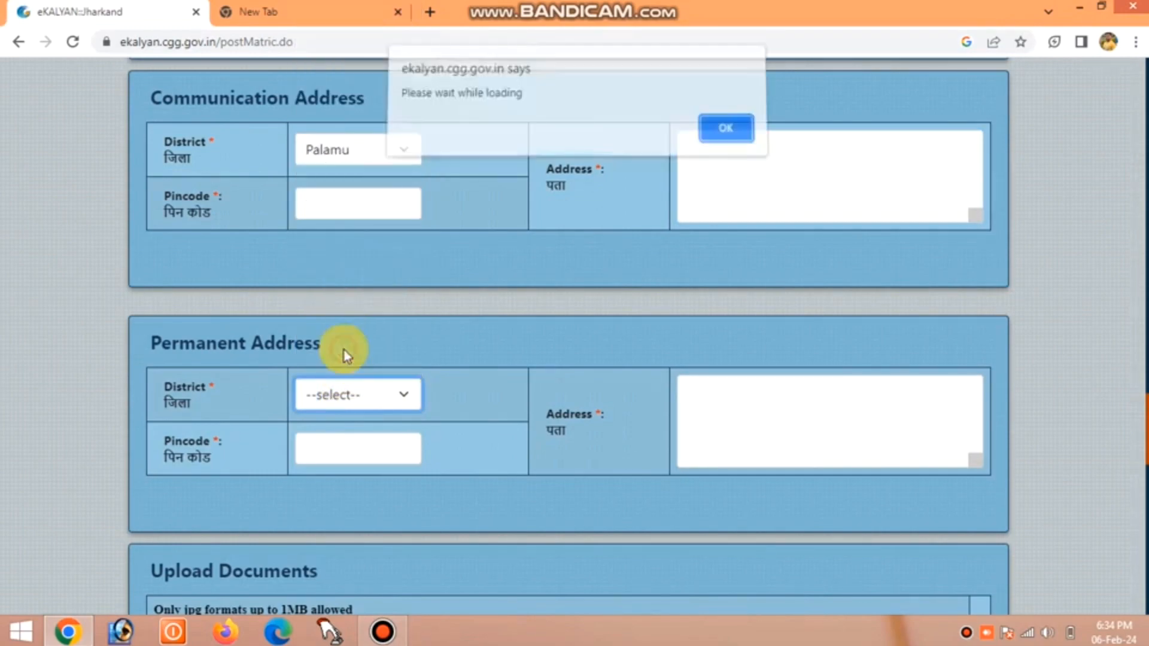
{"action": "left_click", "coordinate": [730, 142]}
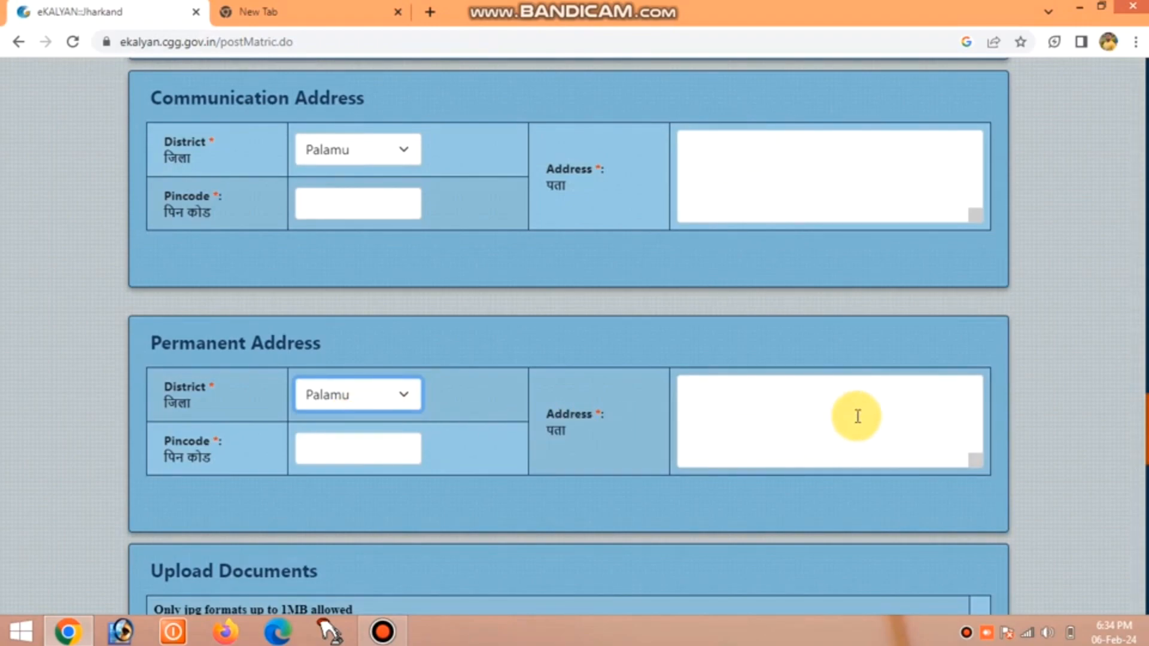
{"action": "scroll", "coordinate": [858, 416], "scroll_direction": "down", "scroll_amount": 5}
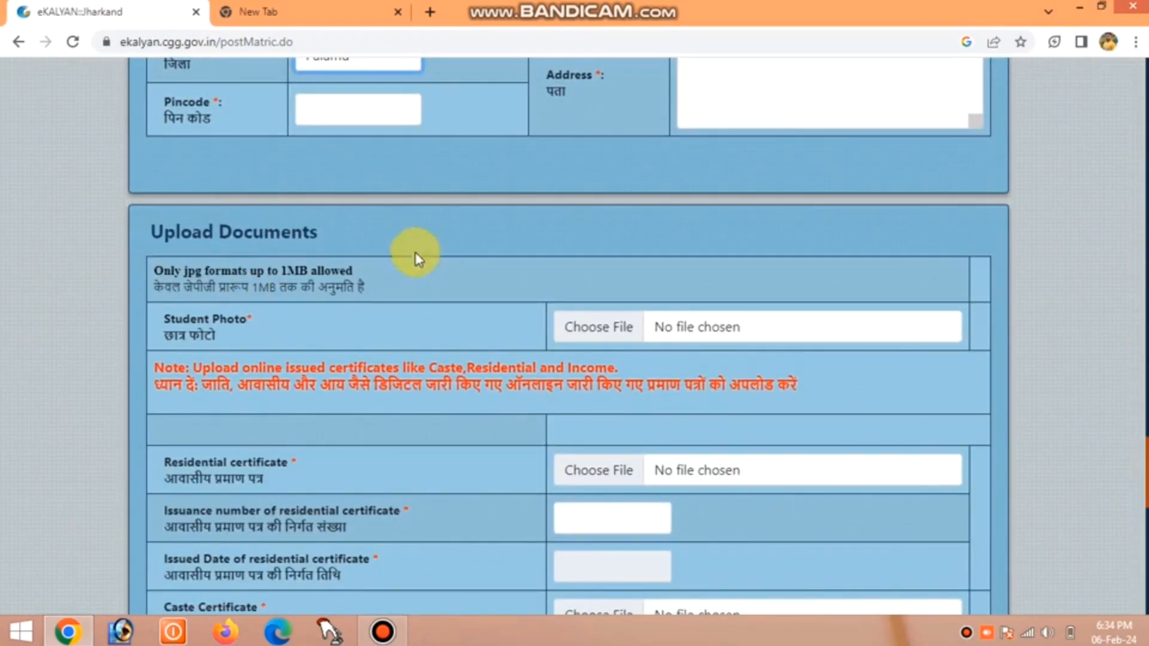
{"action": "scroll", "coordinate": [417, 259], "scroll_direction": "down", "scroll_amount": 3}
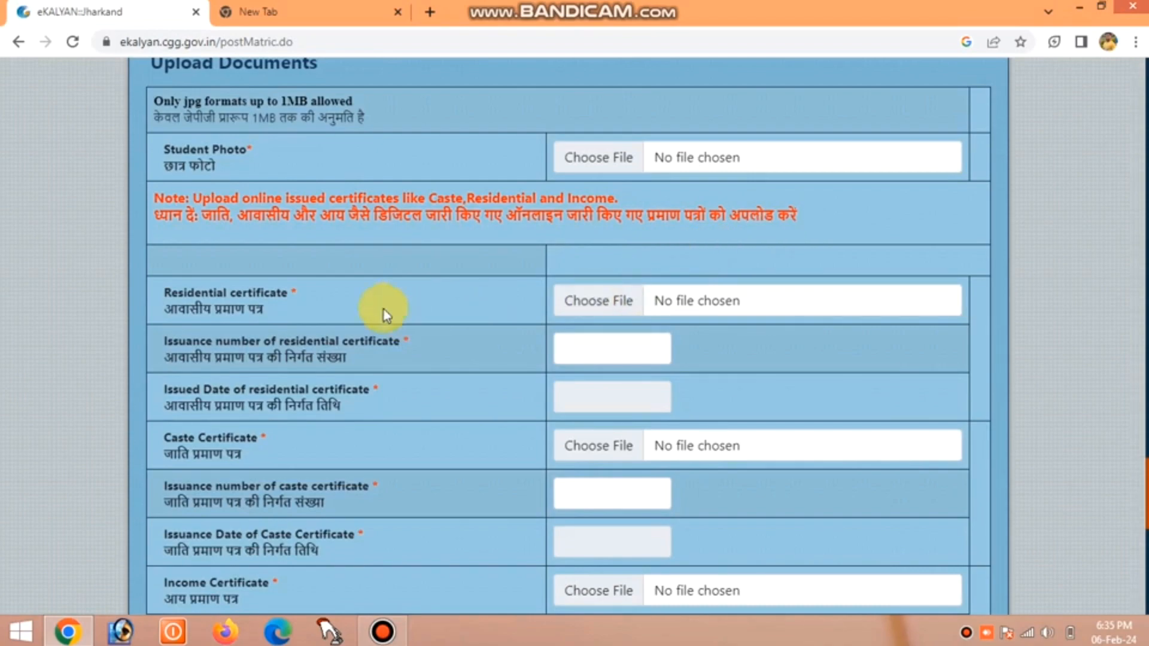
{"action": "scroll", "coordinate": [371, 307], "scroll_direction": "down", "scroll_amount": 3}
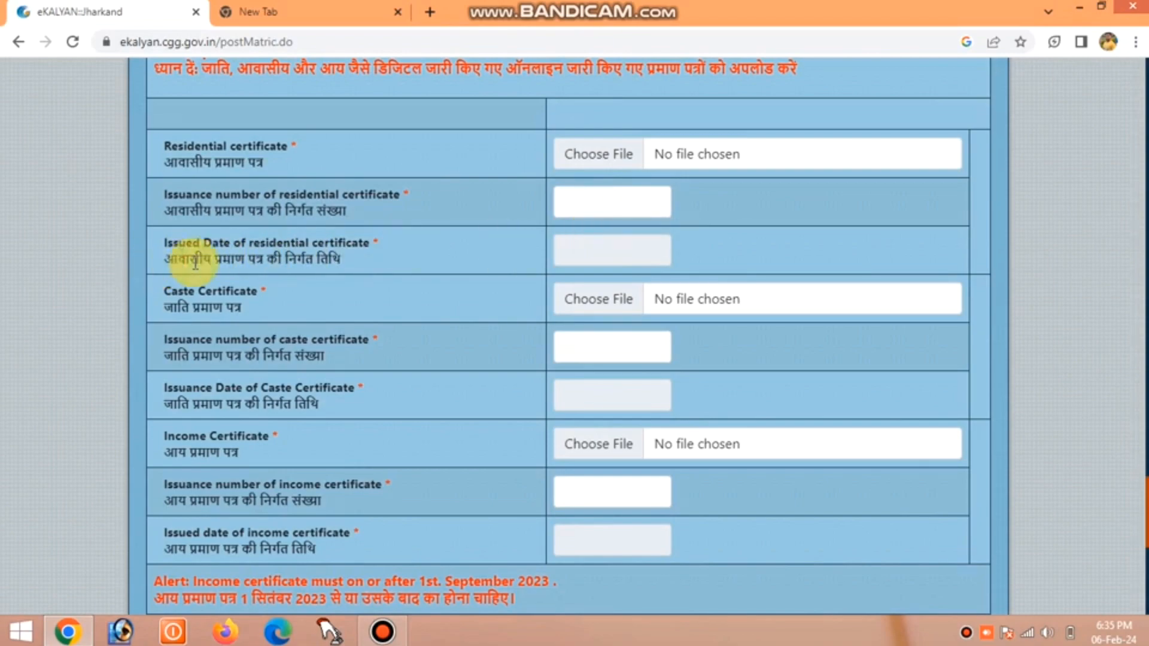
{"action": "left_click", "coordinate": [592, 249]}
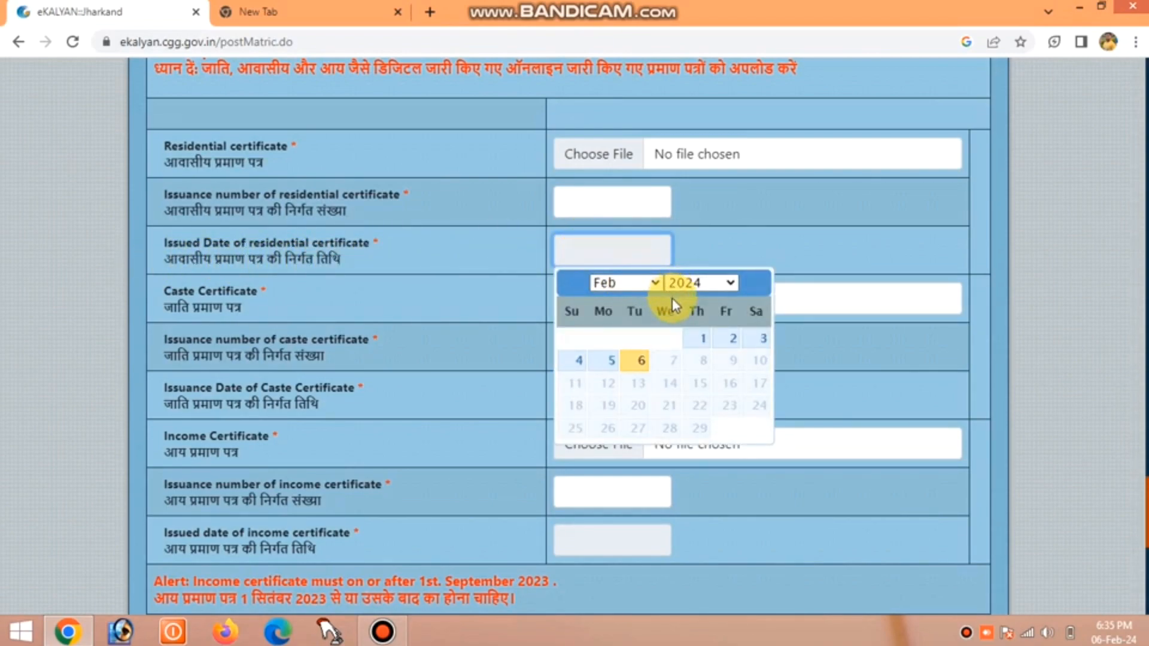
{"action": "left_click", "coordinate": [526, 297]}
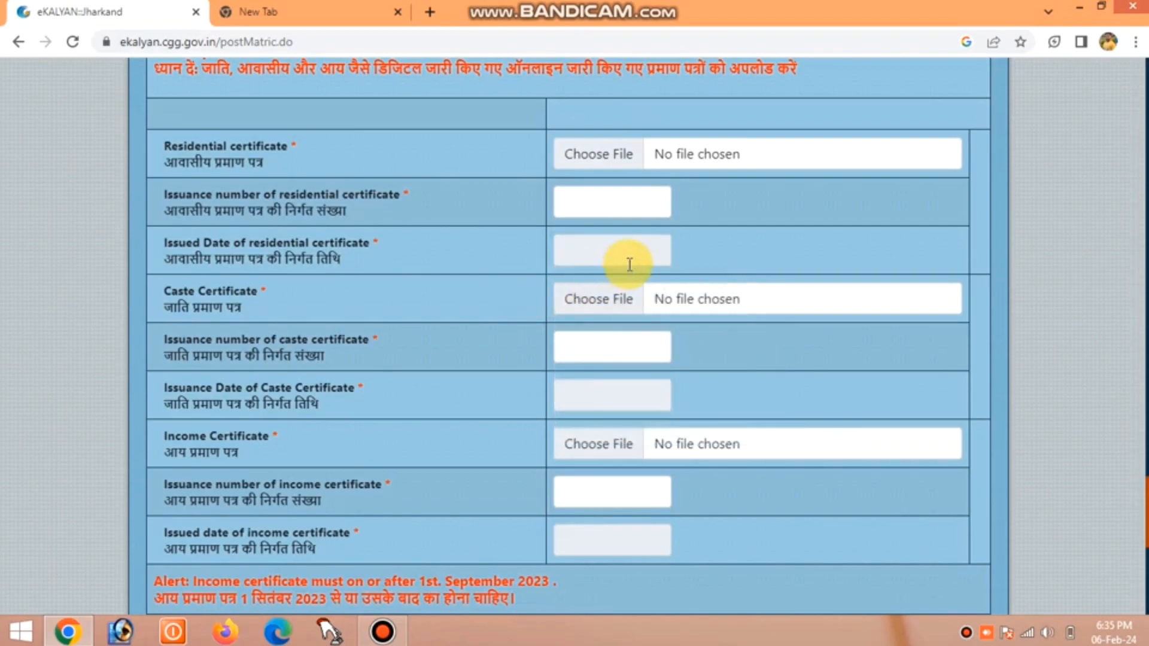
{"action": "left_click", "coordinate": [629, 255]}
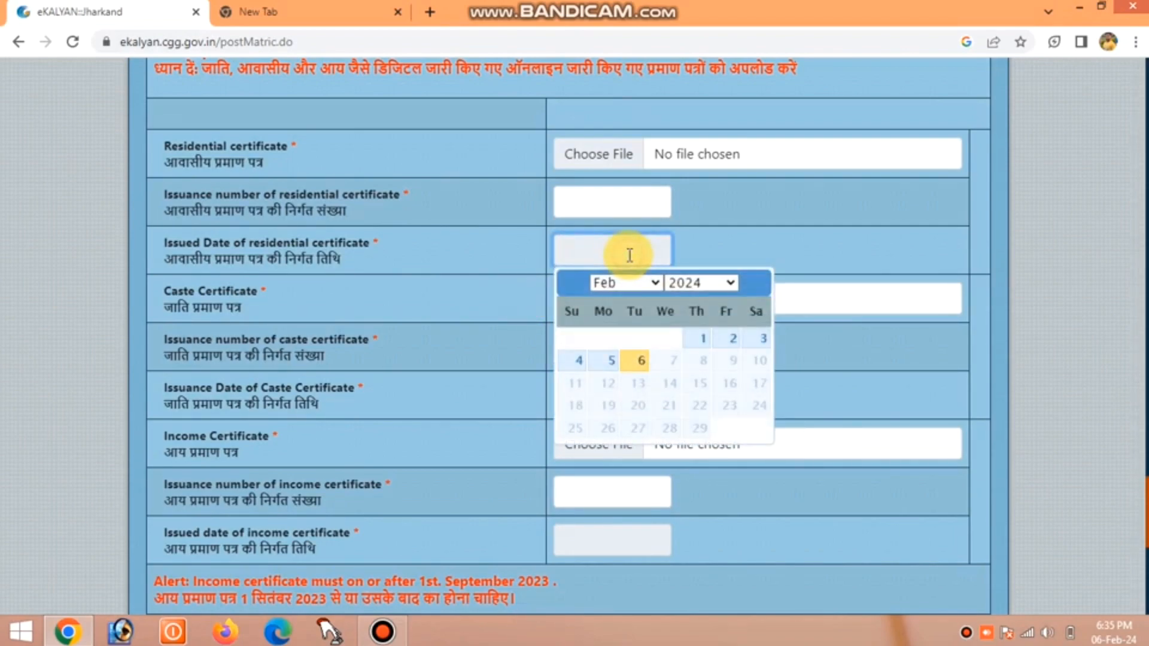
{"action": "left_click", "coordinate": [476, 279]}
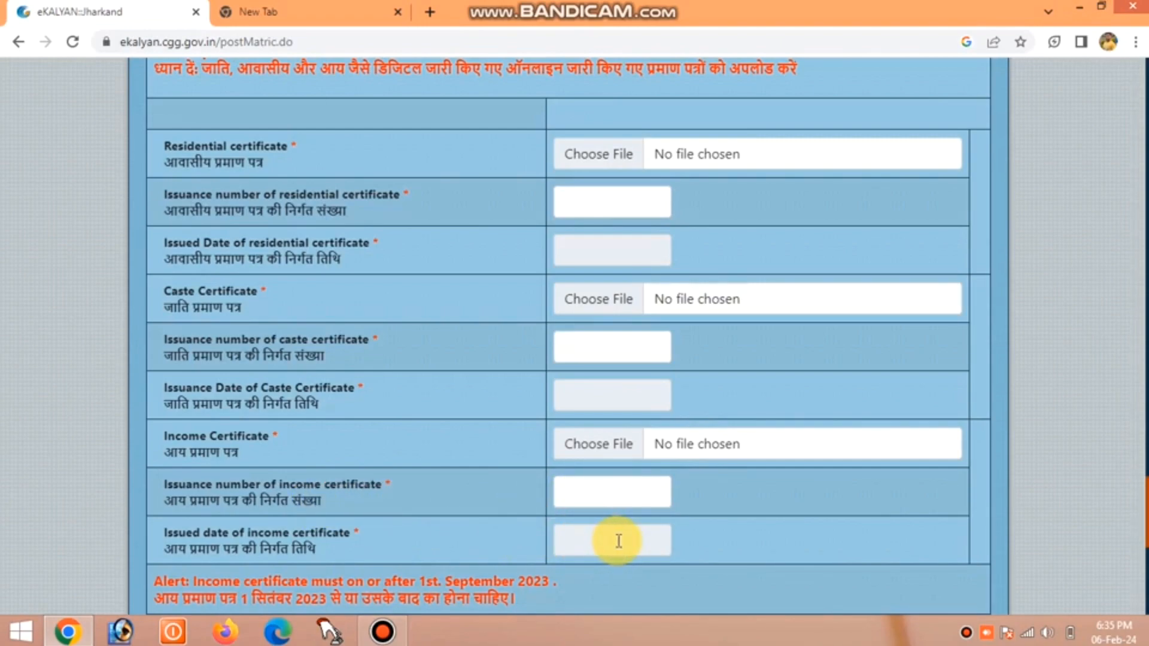
{"action": "scroll", "coordinate": [727, 531], "scroll_direction": "down", "scroll_amount": 7}
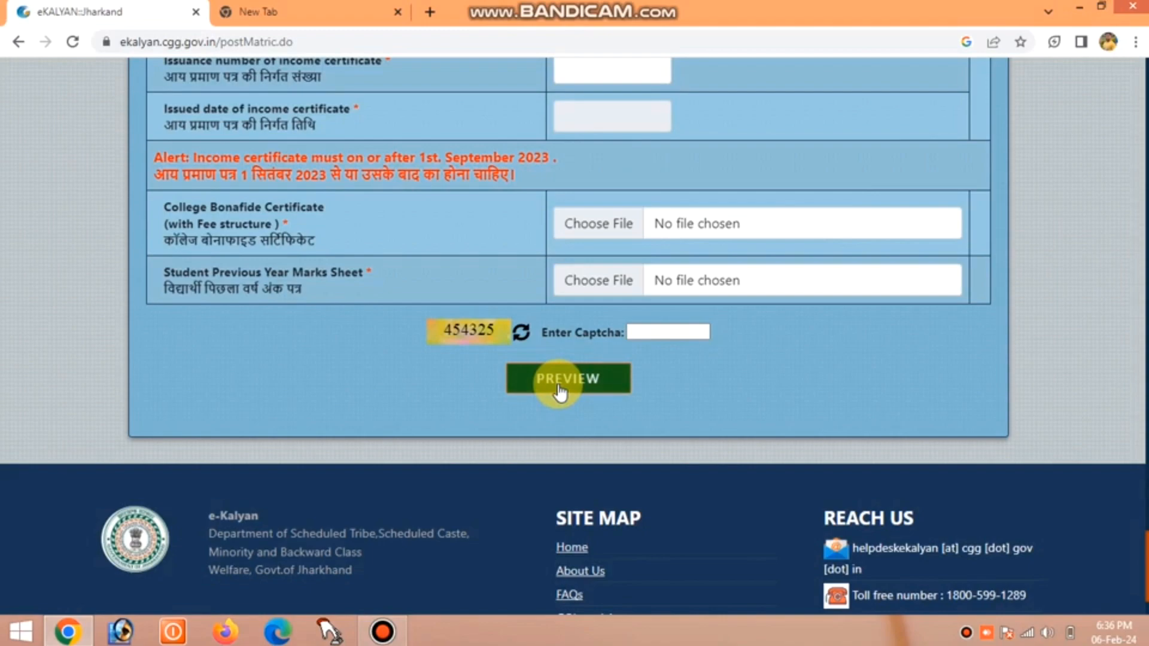
{"action": "scroll", "coordinate": [599, 383], "scroll_direction": "down", "scroll_amount": 2}
{"action": "key", "text": "shift+F12"}
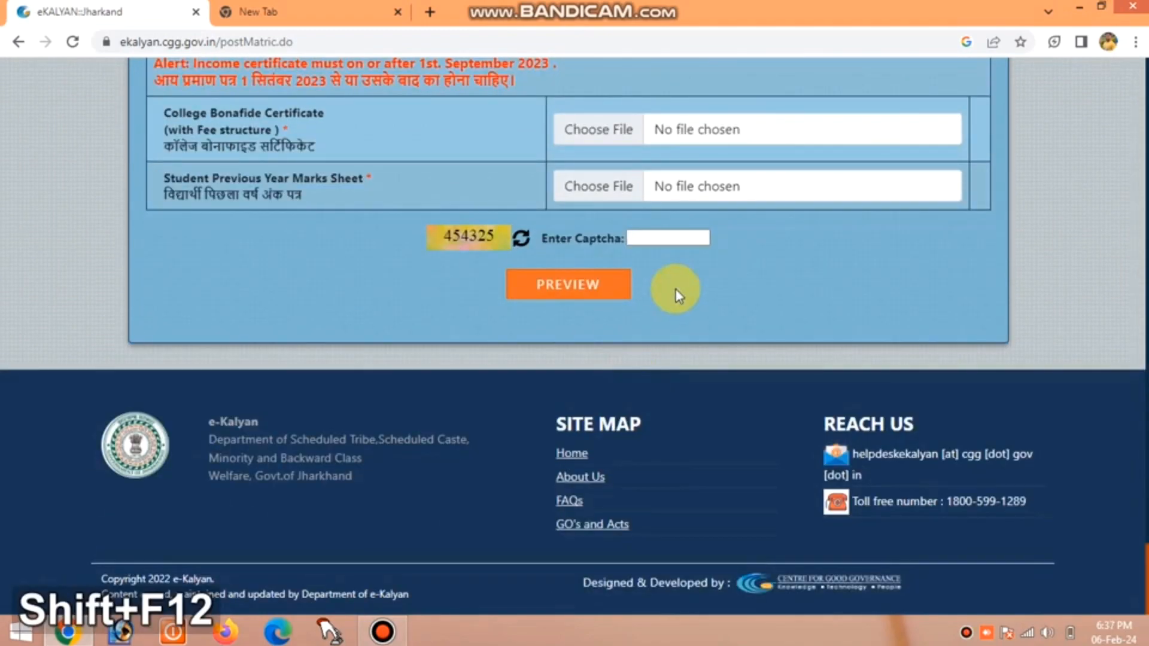